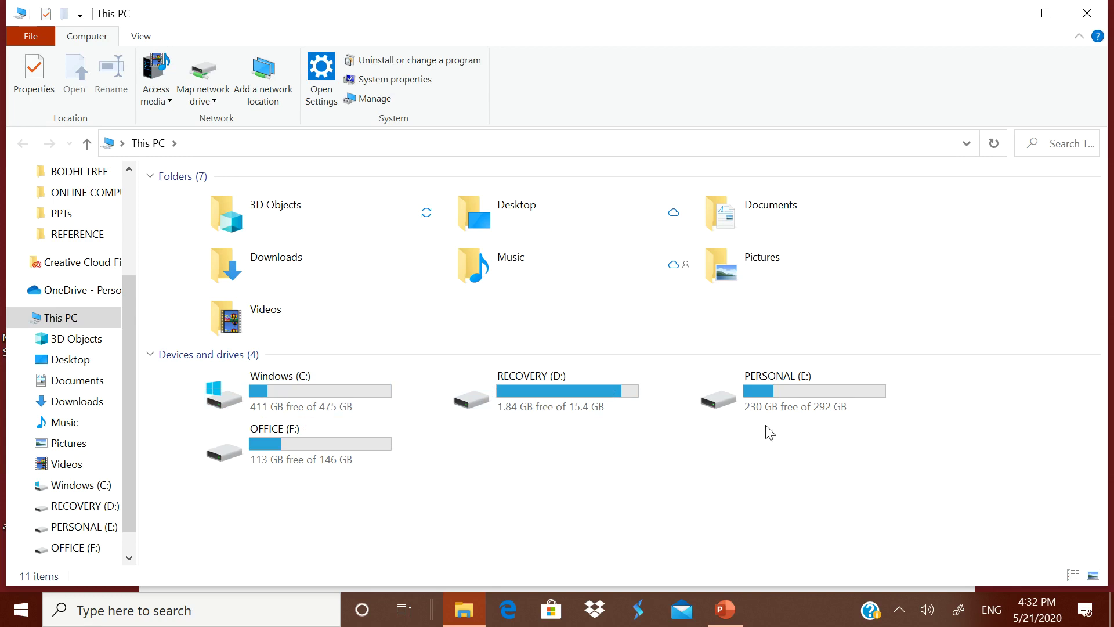
- Create a new folder named CLASS VIII on the PERSONAL (E:) drive
double_click(760, 407)
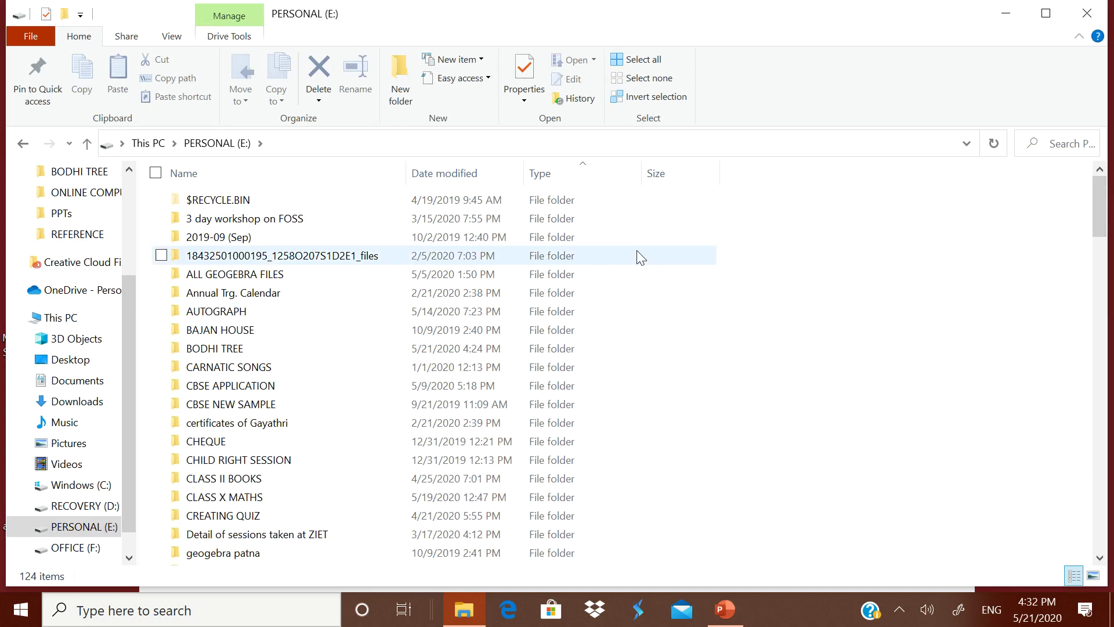
right_click(745, 350)
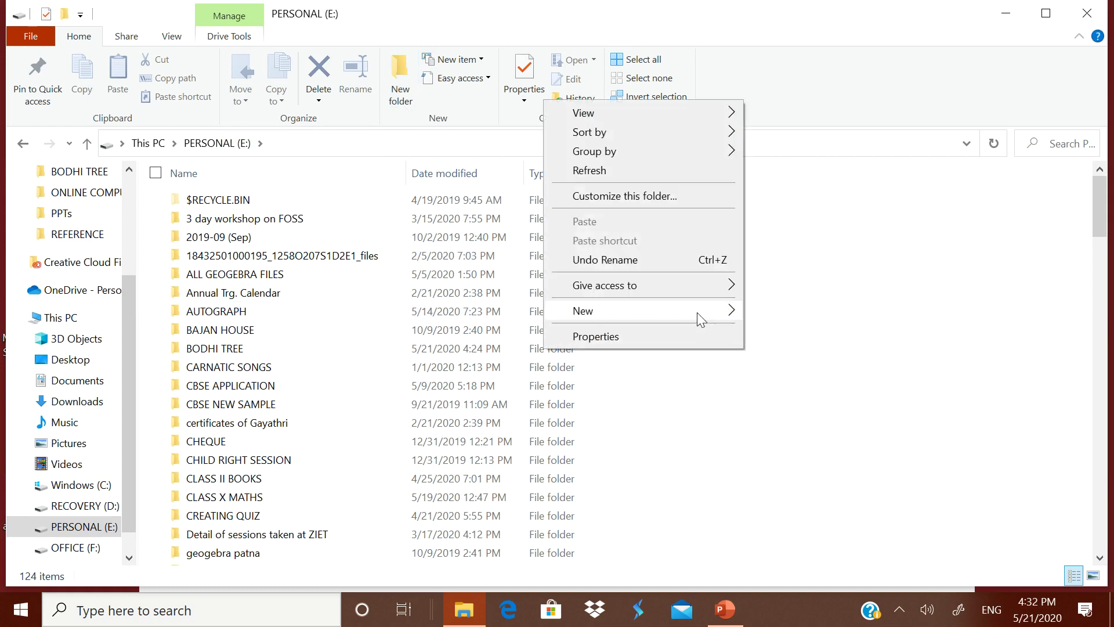
mouse_move(697, 312)
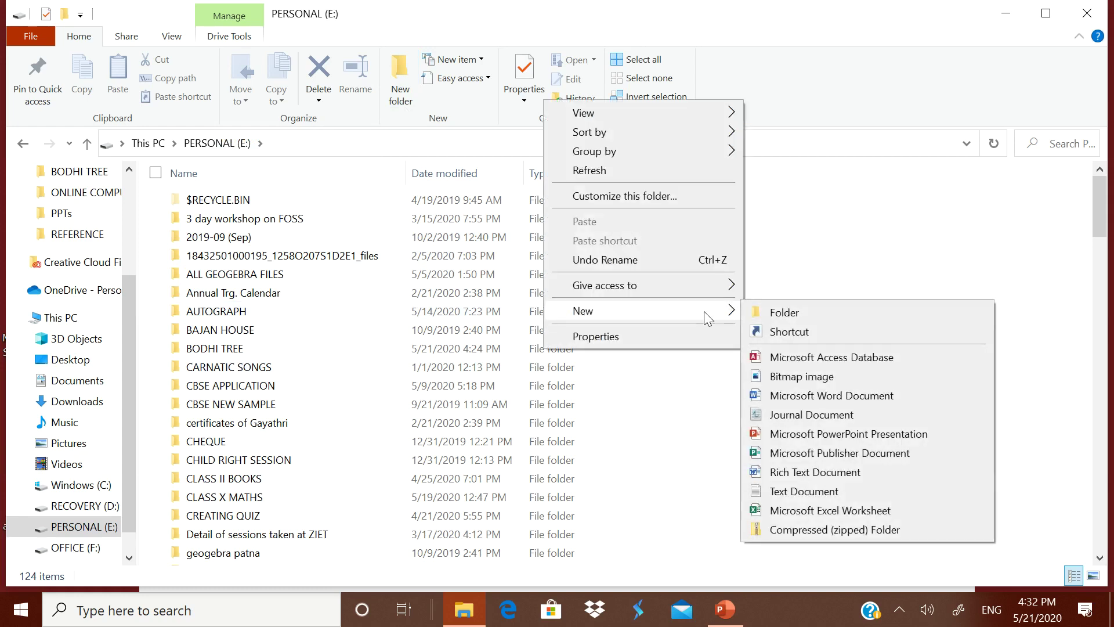
left_click(761, 313)
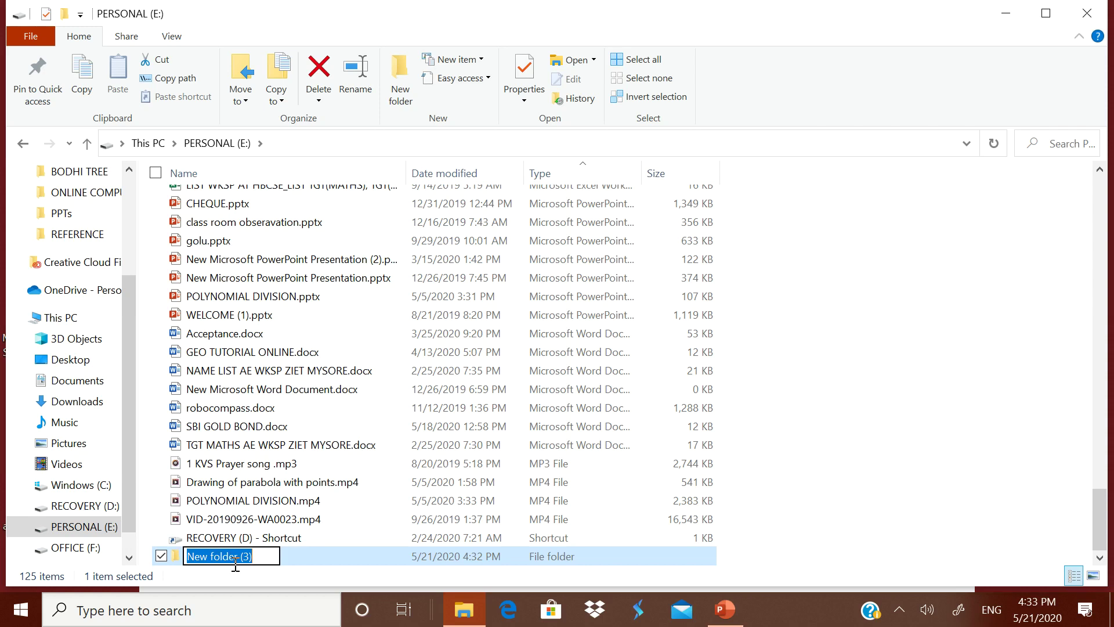
type("CLASS VII")
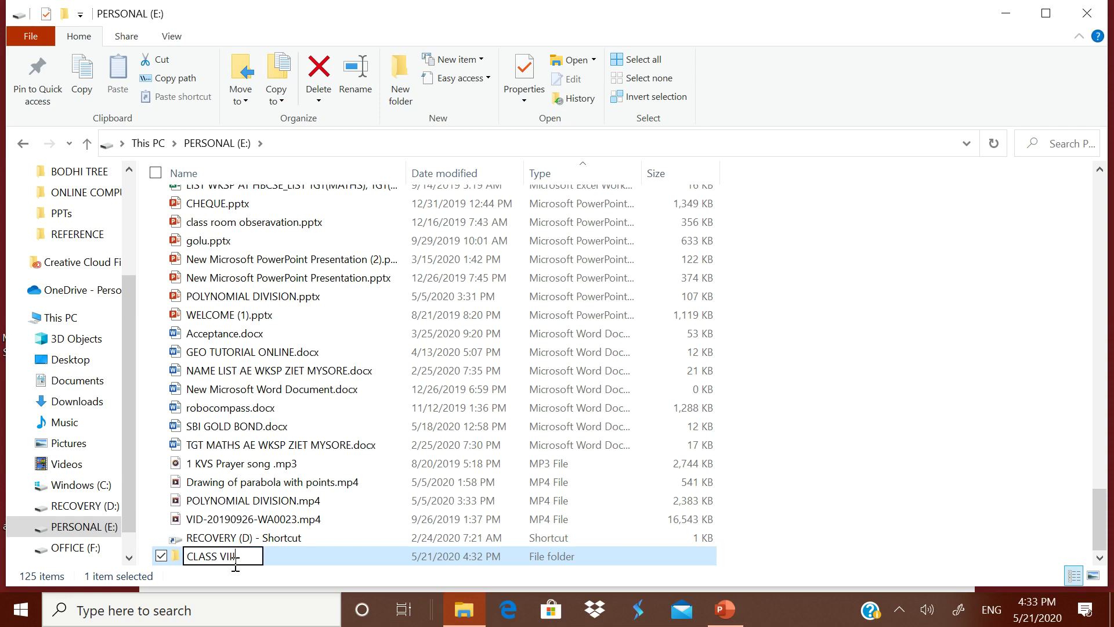
type("I")
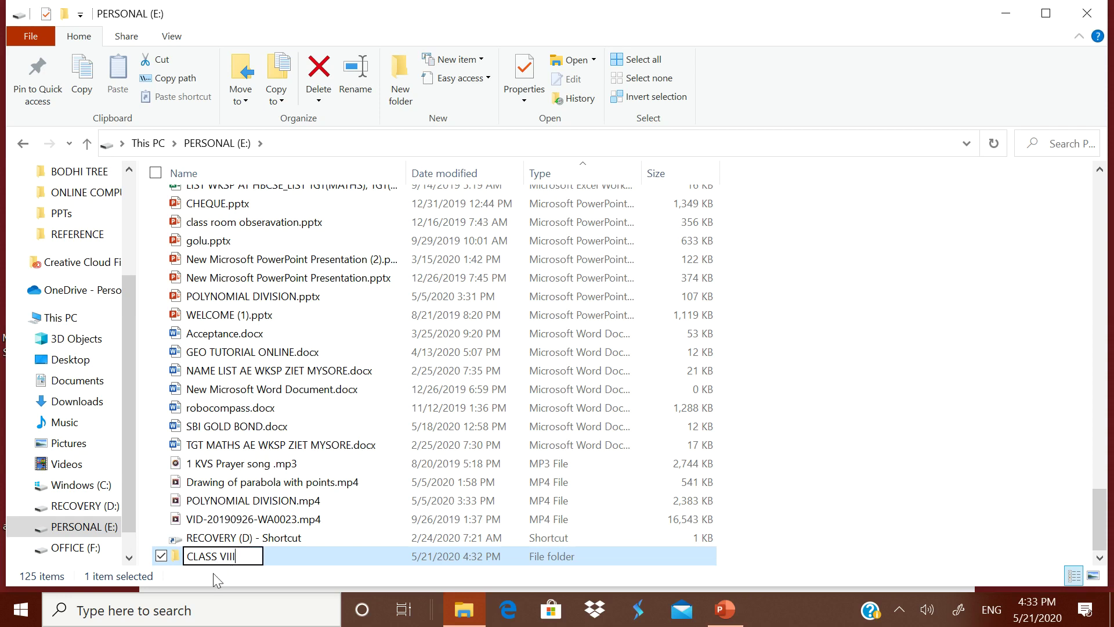
key("Return")
- Open the CLASS VIII folder and create a subfolder named POWER POINT in it
double_click(176, 556)
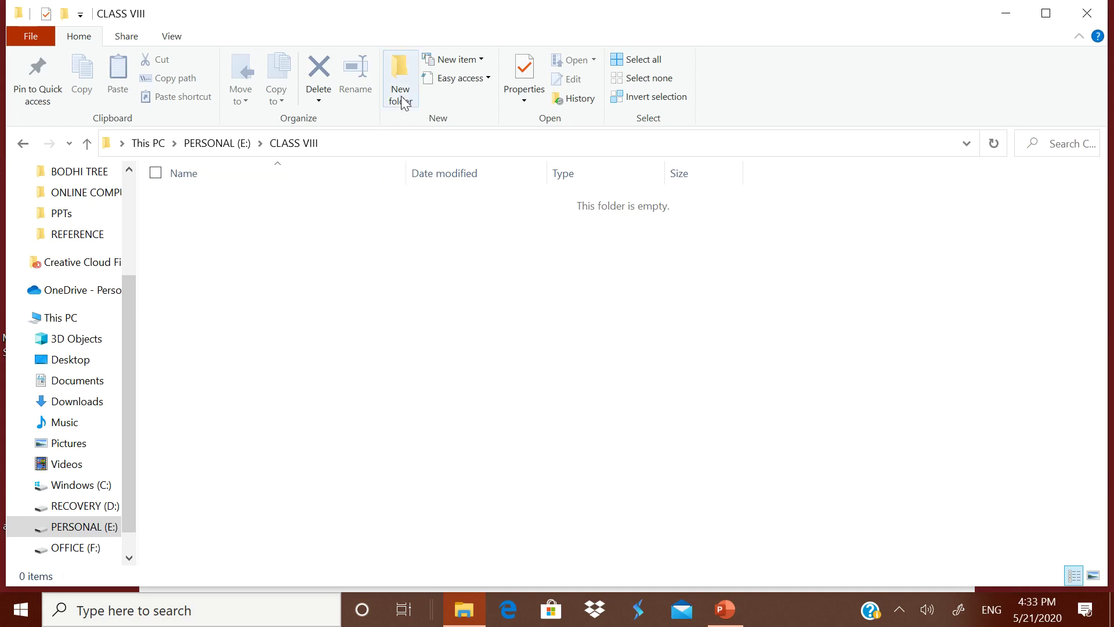
right_click(341, 256)
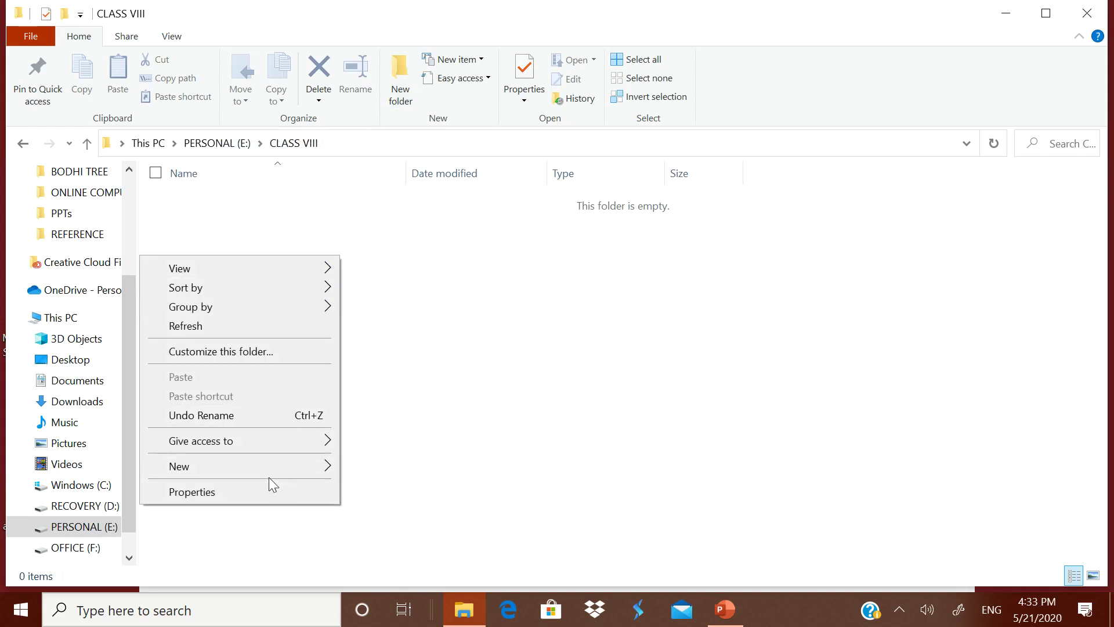
mouse_move(273, 465)
left_click(383, 246)
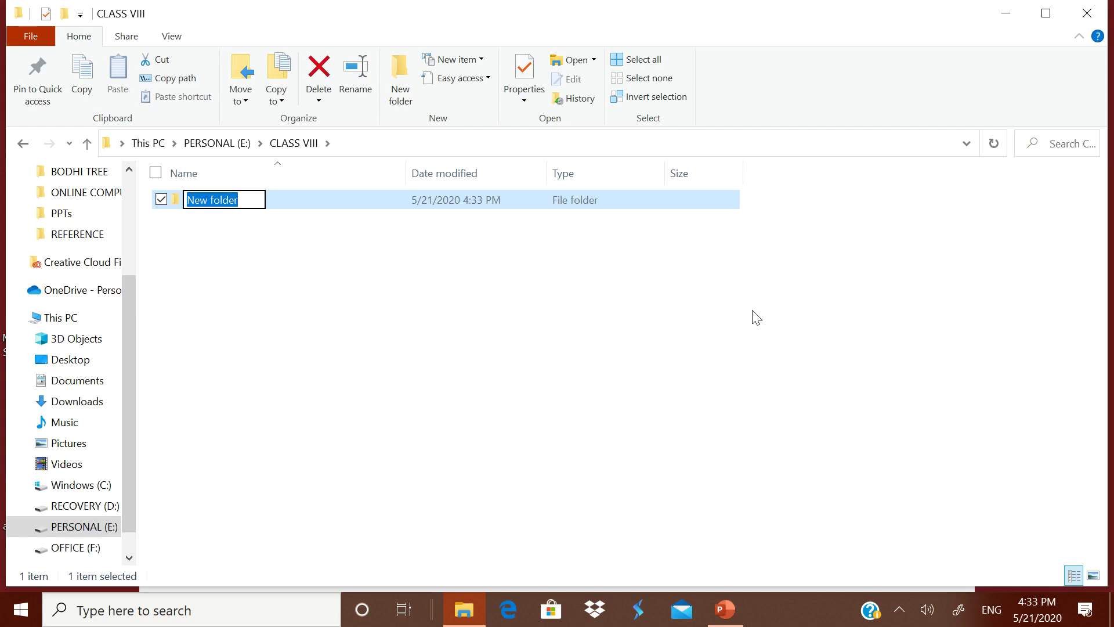
type("POWER POINT")
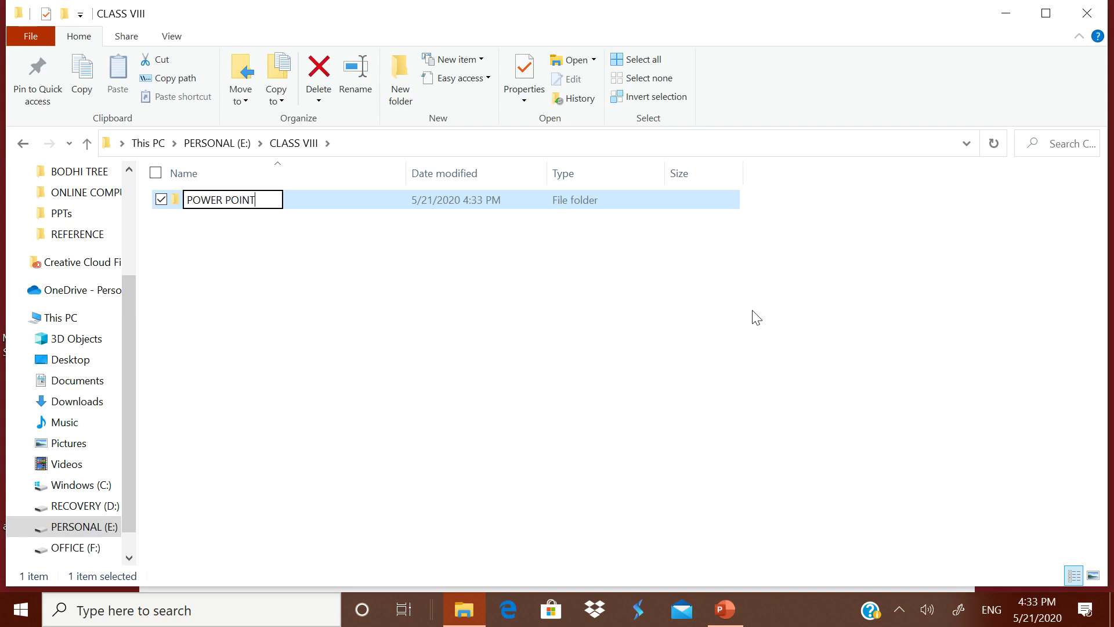
left_click(498, 335)
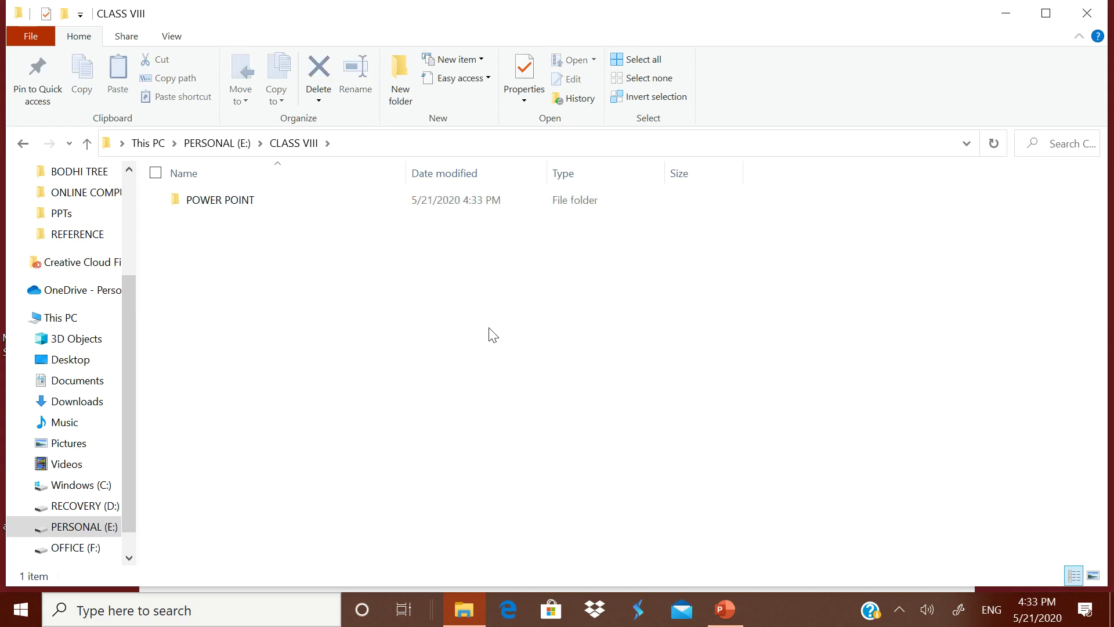
- Create two more subfolders in CLASS VIII, named MS WORD and VIDEOS
left_click(399, 95)
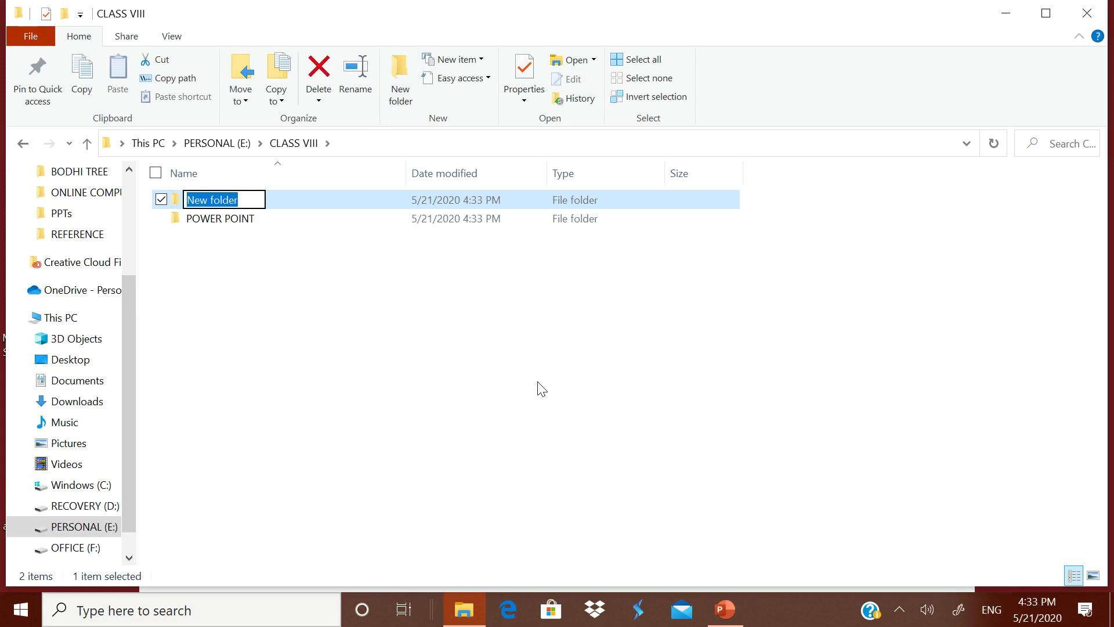
type("MS WORD")
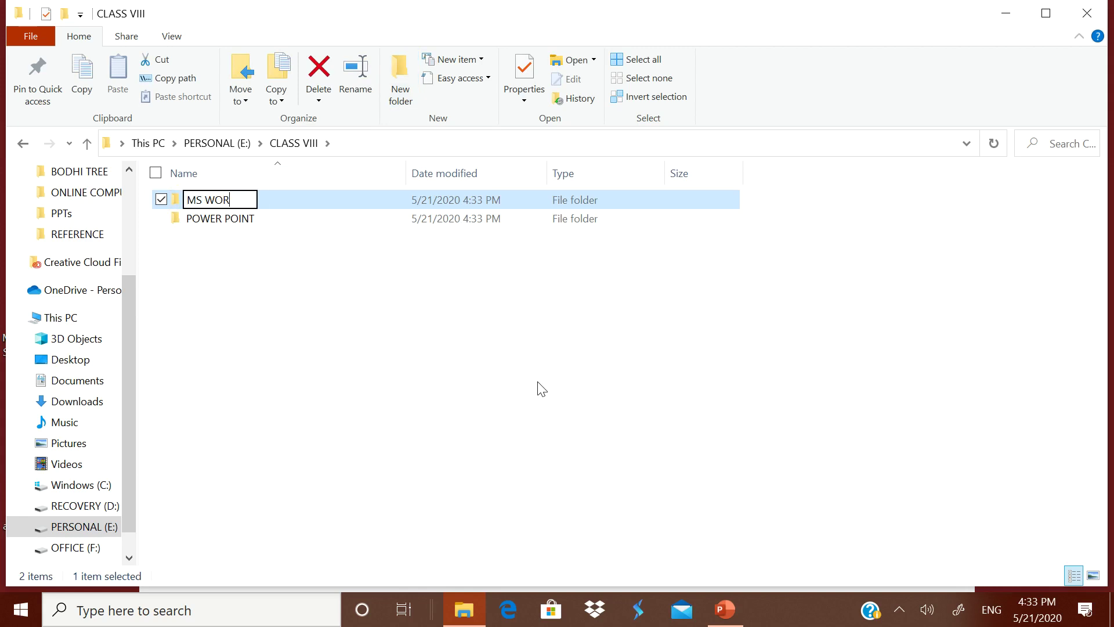
left_click(495, 273)
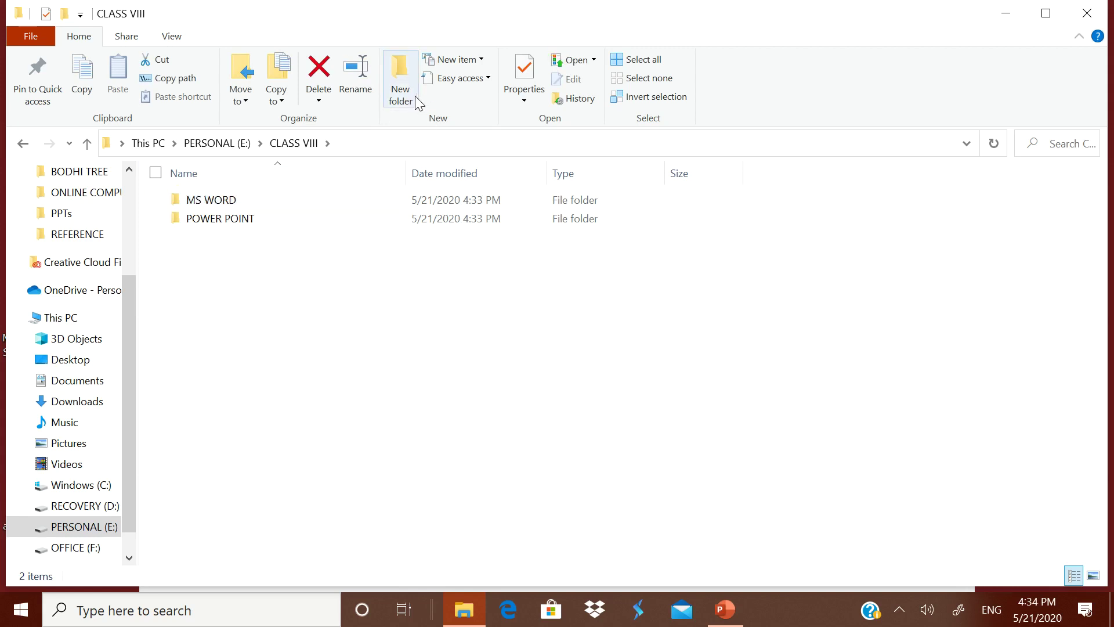
left_click(409, 96)
type("VIDEOS")
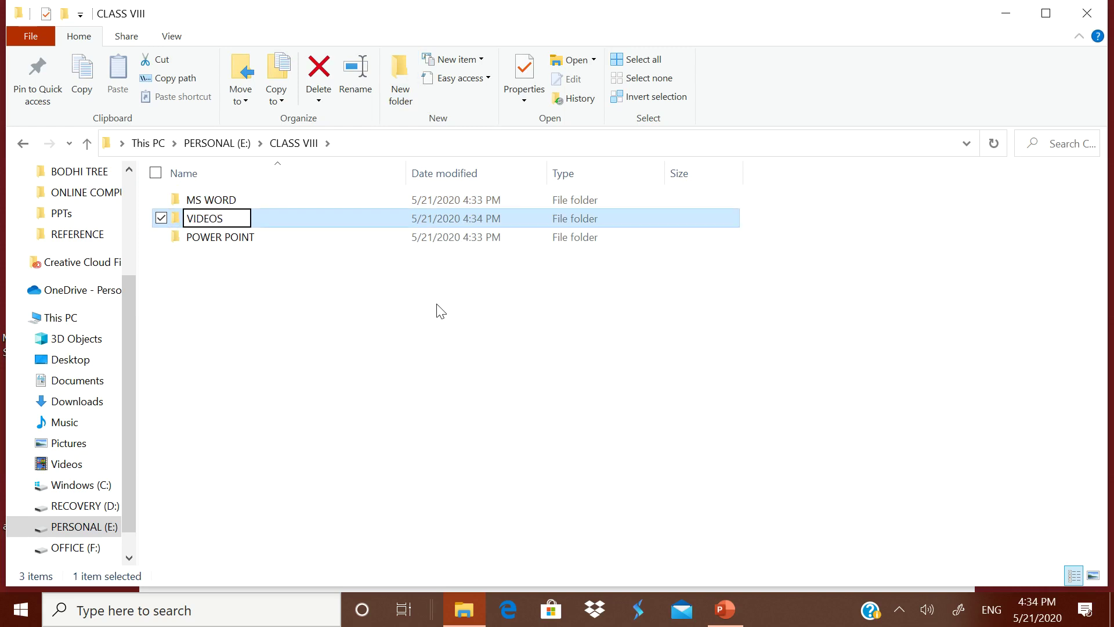
left_click(439, 312)
- Create another subfolder in CLASS VIII named QUESTIONS AND ASSIGNMENTS
left_click(409, 97)
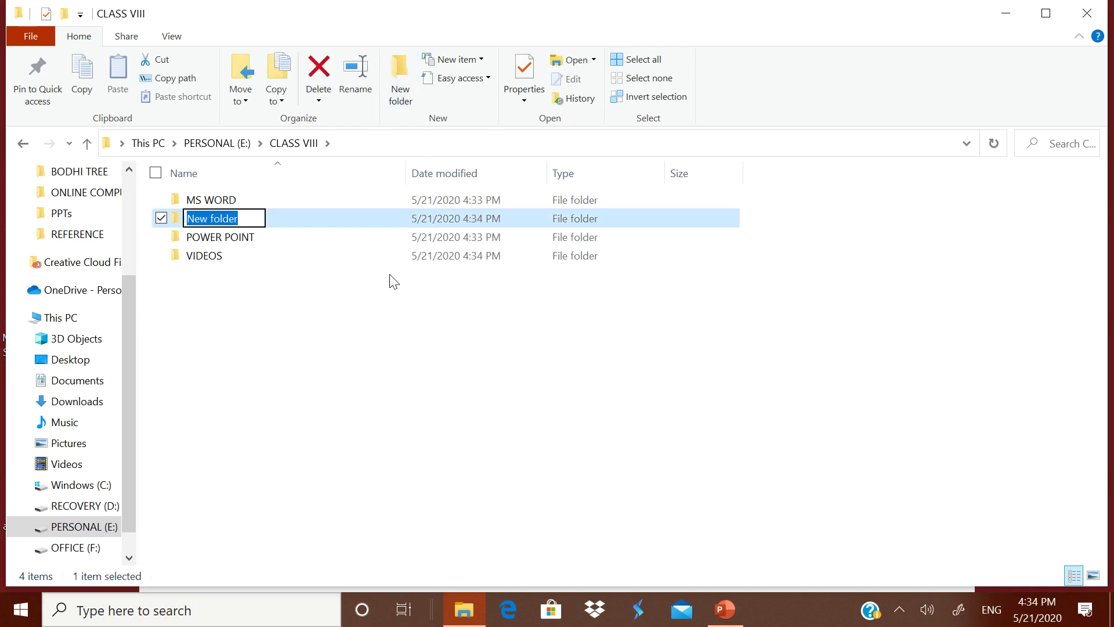
type("QUESTIONS ANDE")
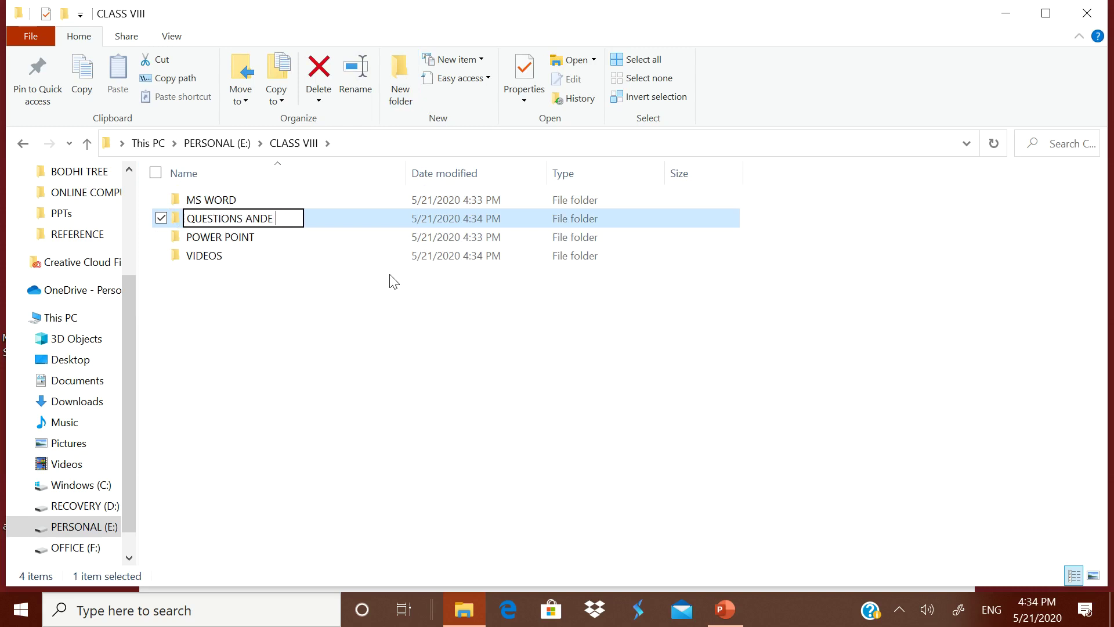
key("BackSpace")
type("ASSESSMENTS")
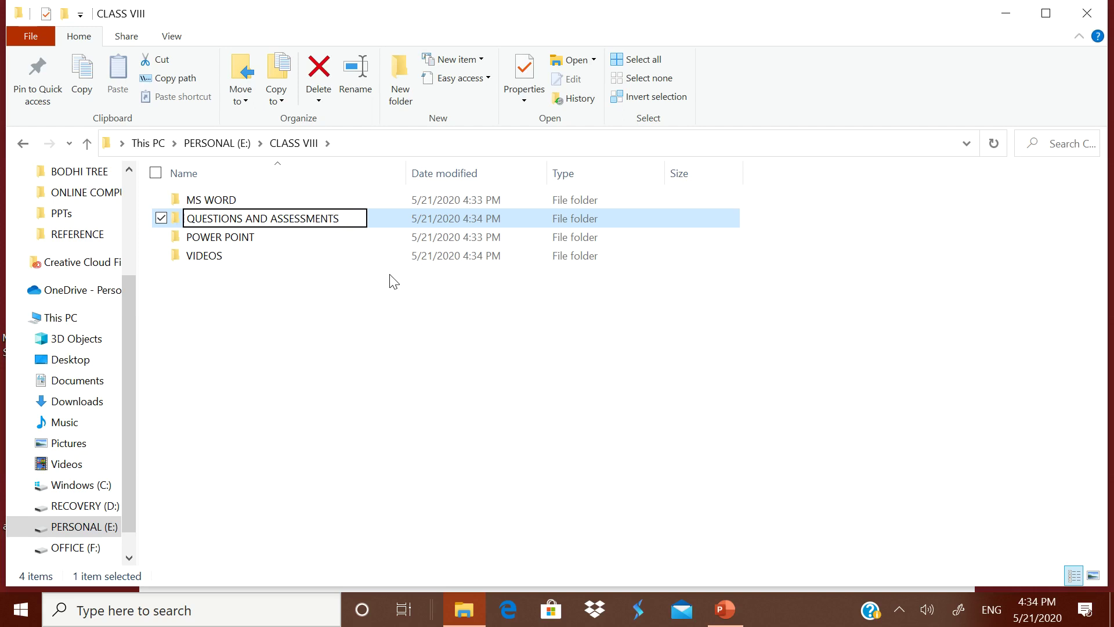
key("BackSpace")
key("BackSpace")
key("BackSpace")
key("BackSpace")
key("BackSpace")
key("BackSpace")
key("BackSpace")
key("BackSpace")
type("GN")
key("BackSpace")
type("I")
key("BackSpace")
key("BackSpace")
type("IGN")
key("BackSpace")
key("BackSpace")
key("BackSpace")
type("IGNMENTS")
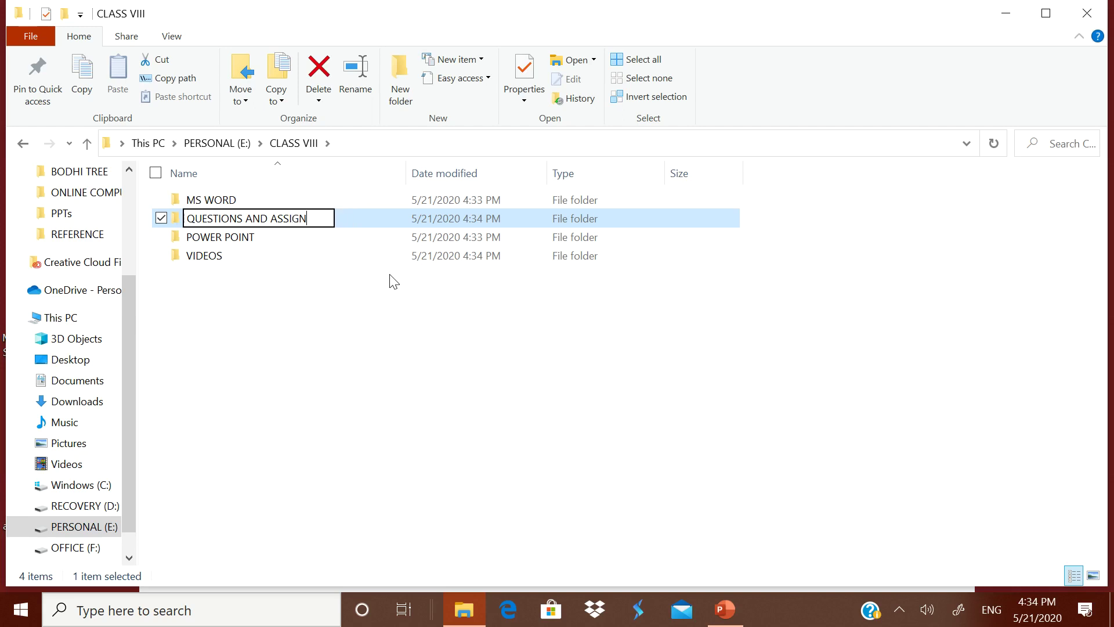
key("Return")
left_click(444, 400)
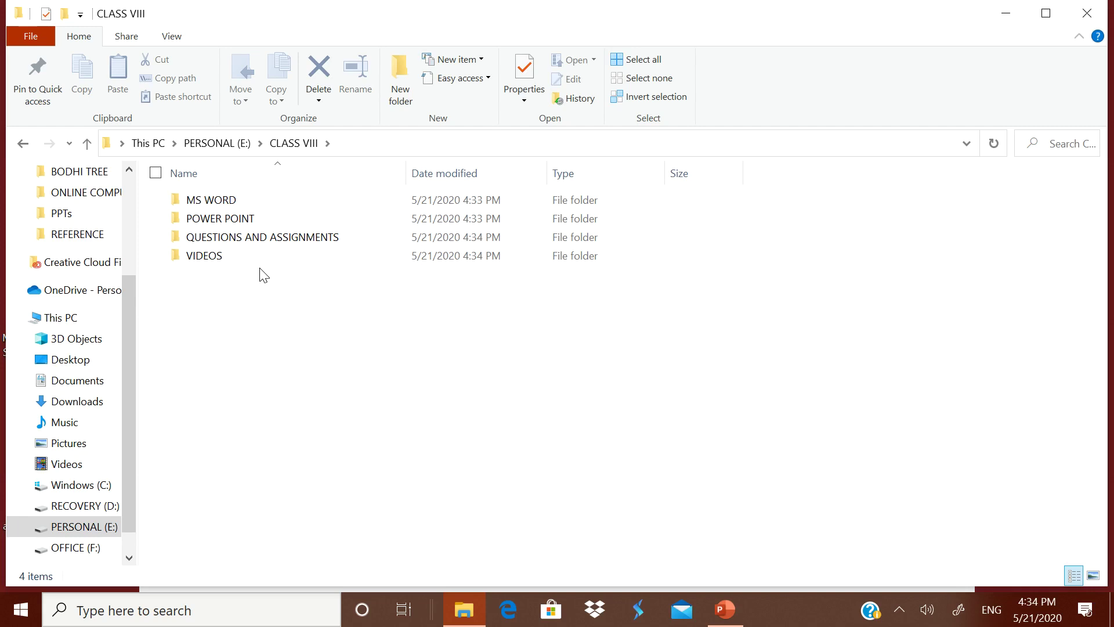
- Open the MS WORD subfolder
double_click(233, 203)
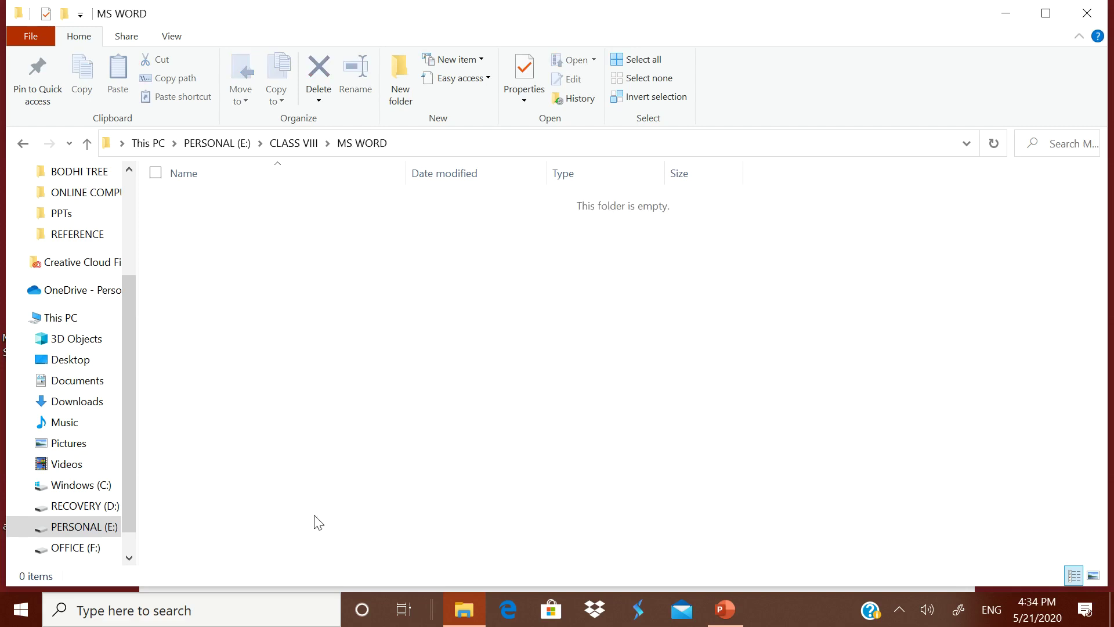
right_click(306, 339)
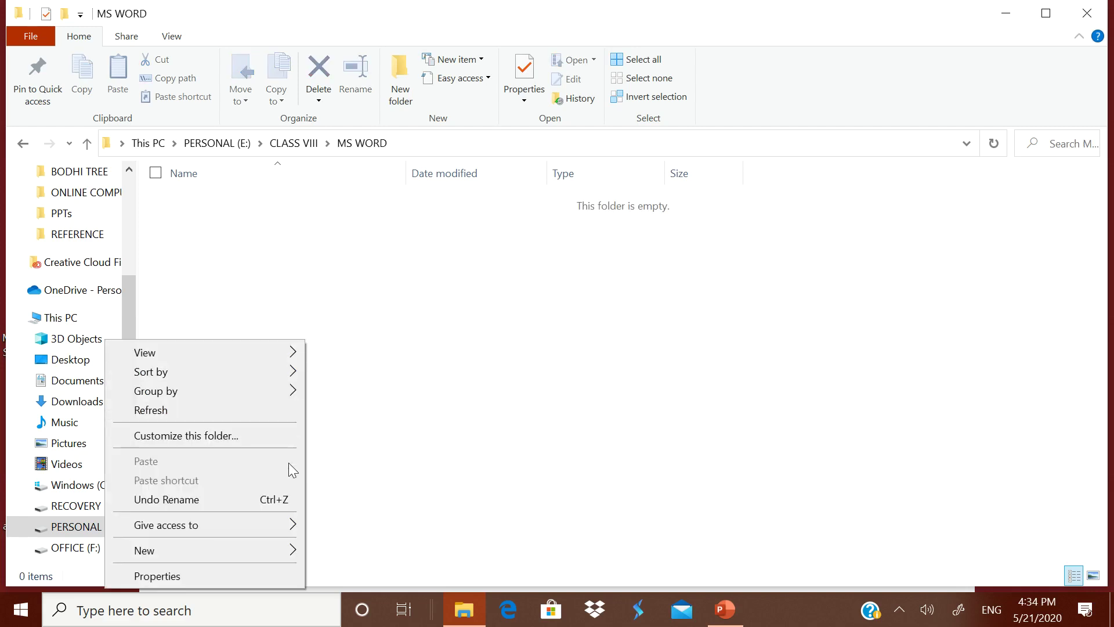
mouse_move(263, 552)
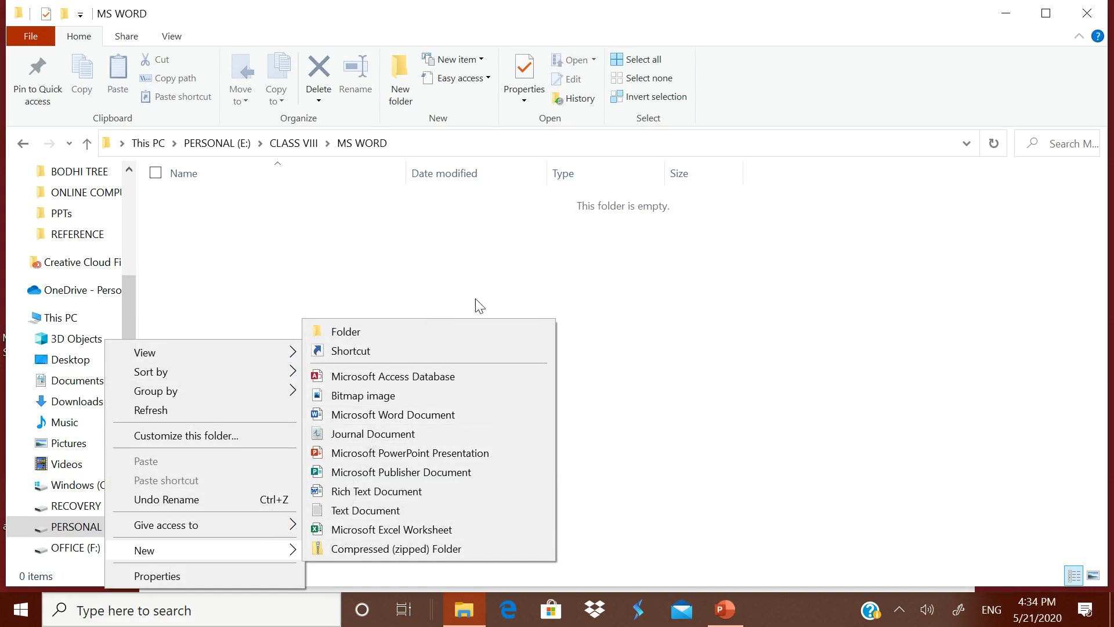
left_click(580, 290)
- Create a new Microsoft Word document named MY COUNTRY.docx in the MS WORD folder and open it
right_click(436, 277)
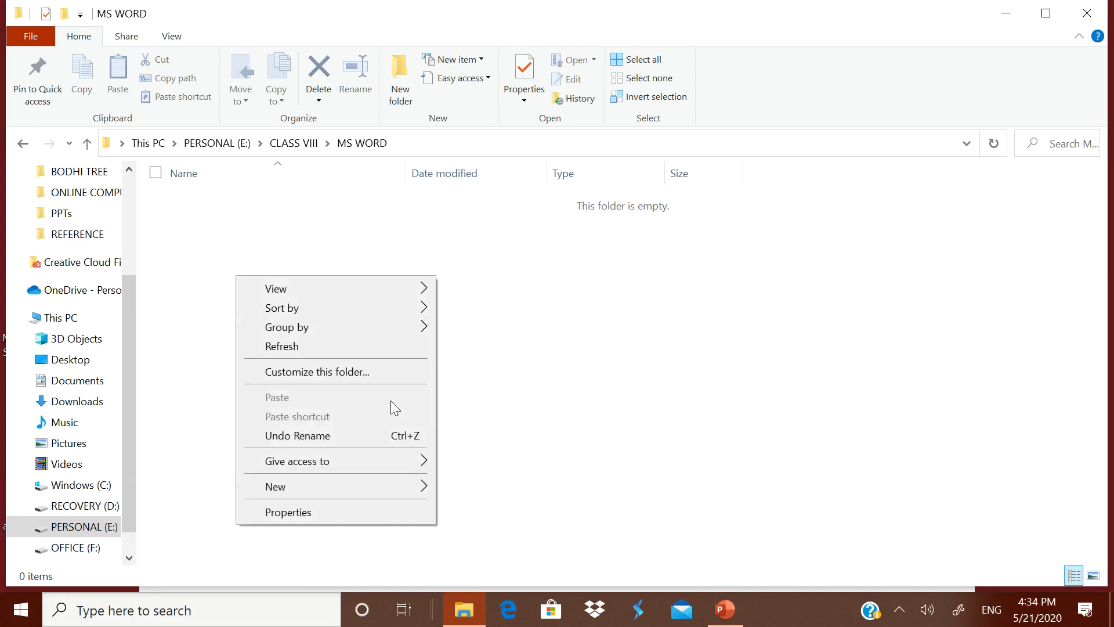
mouse_move(361, 487)
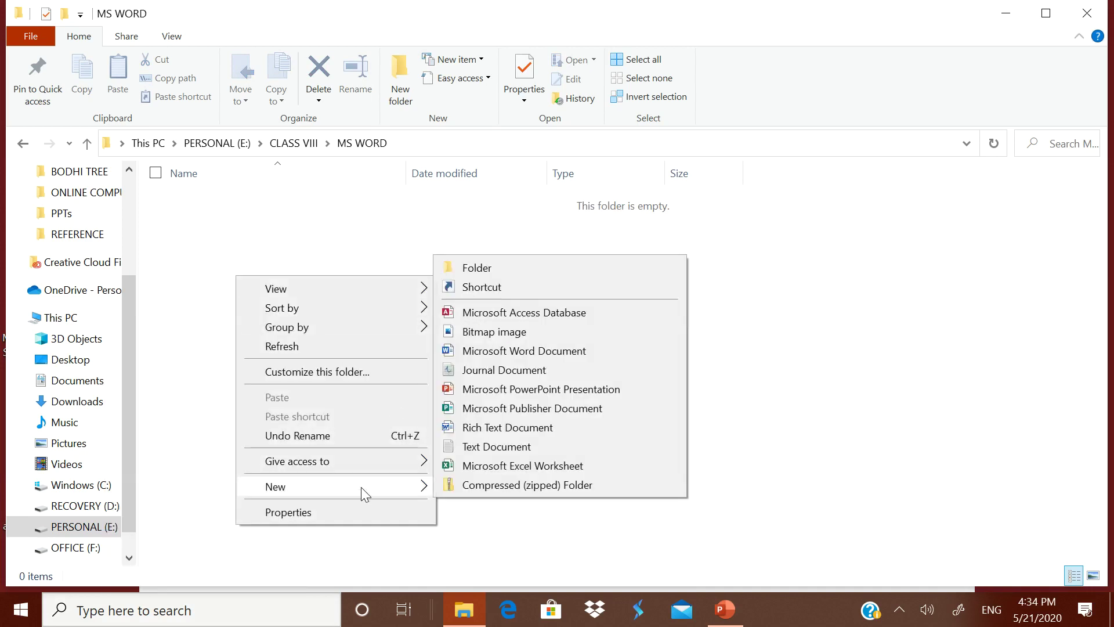
left_click(520, 352)
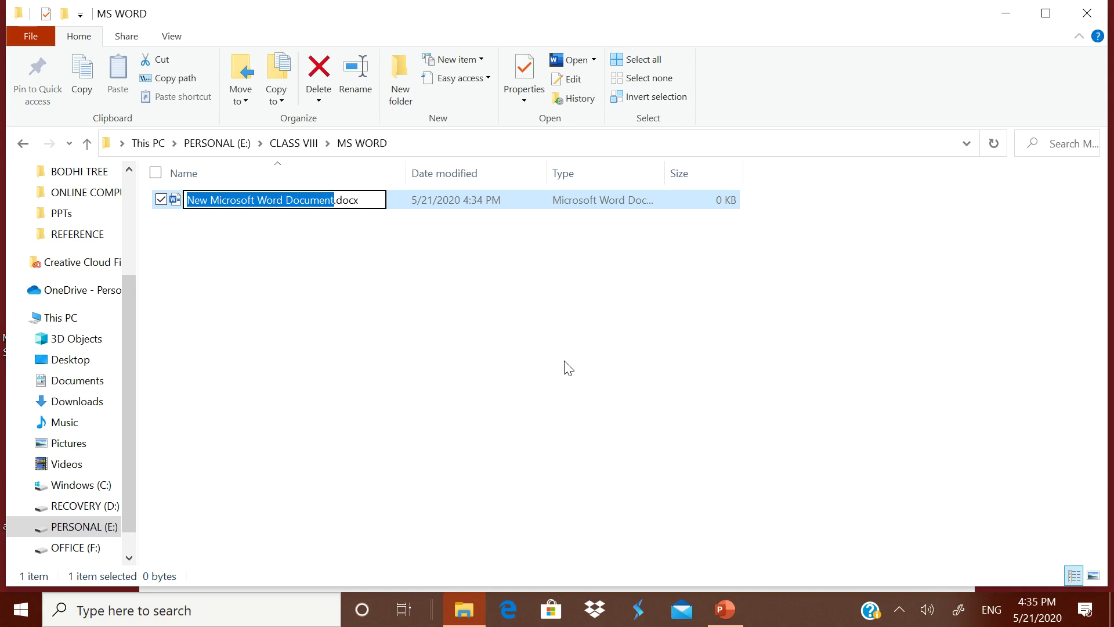
type("MY COUNTRY")
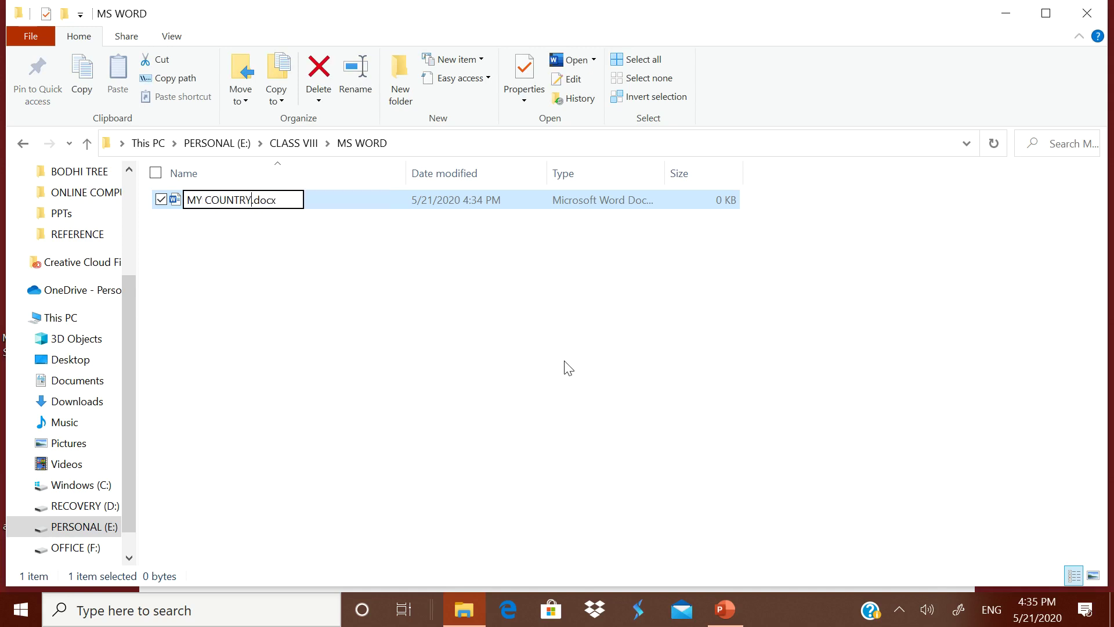
left_click(565, 367)
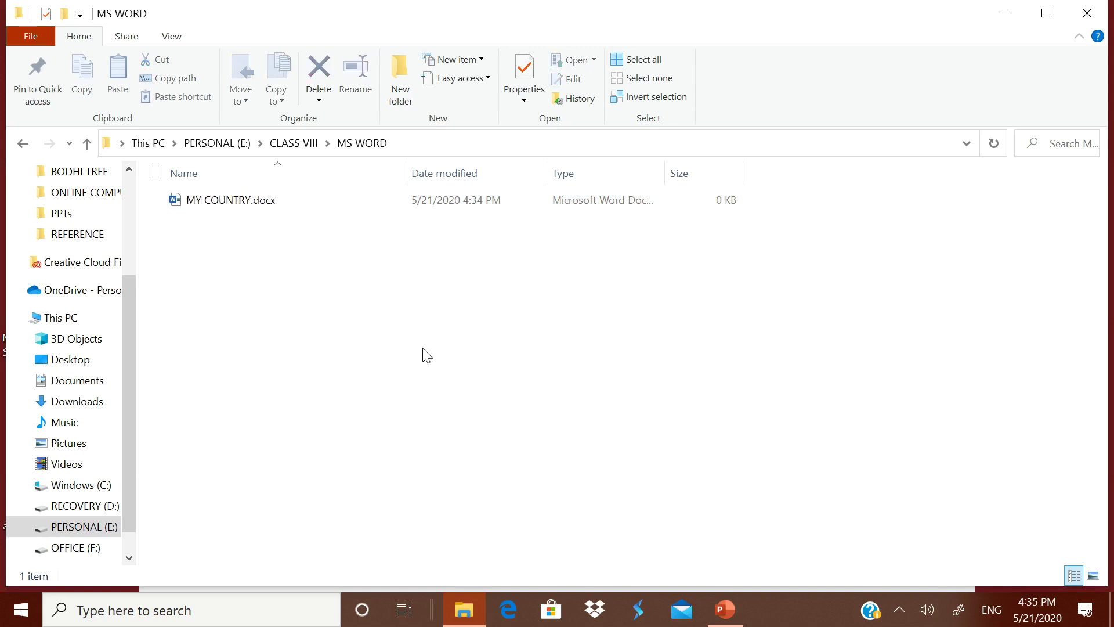
double_click(238, 203)
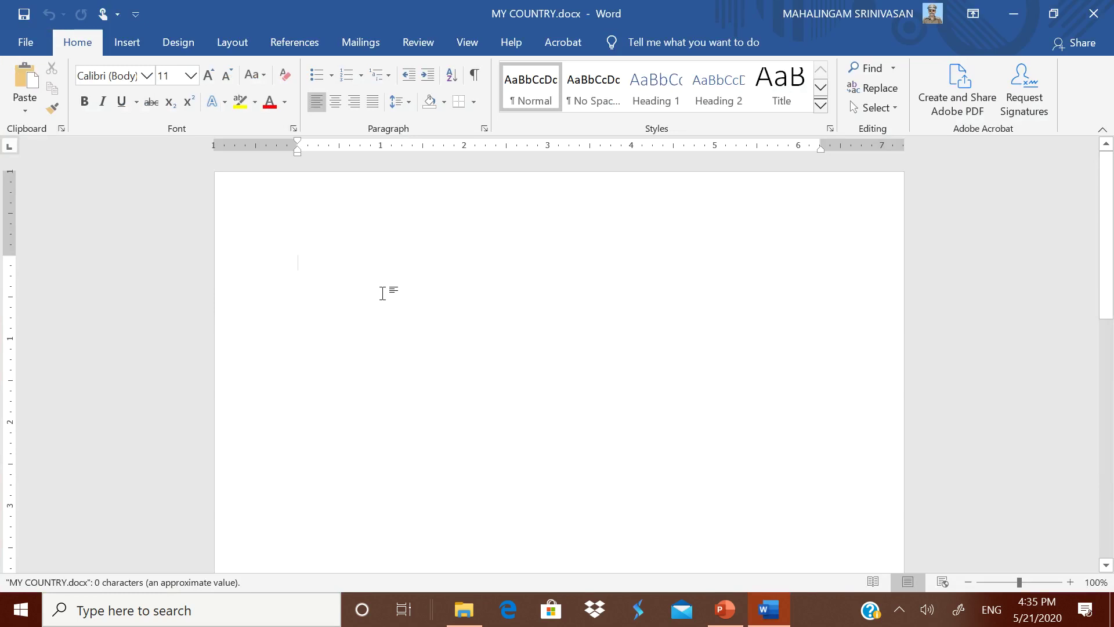
- Enter the sample lines KDKDKDK and LDLDL in the Normal style to try its line spacing, and delete them
type("KDKDKDK")
key("Return")
type("LDLDL")
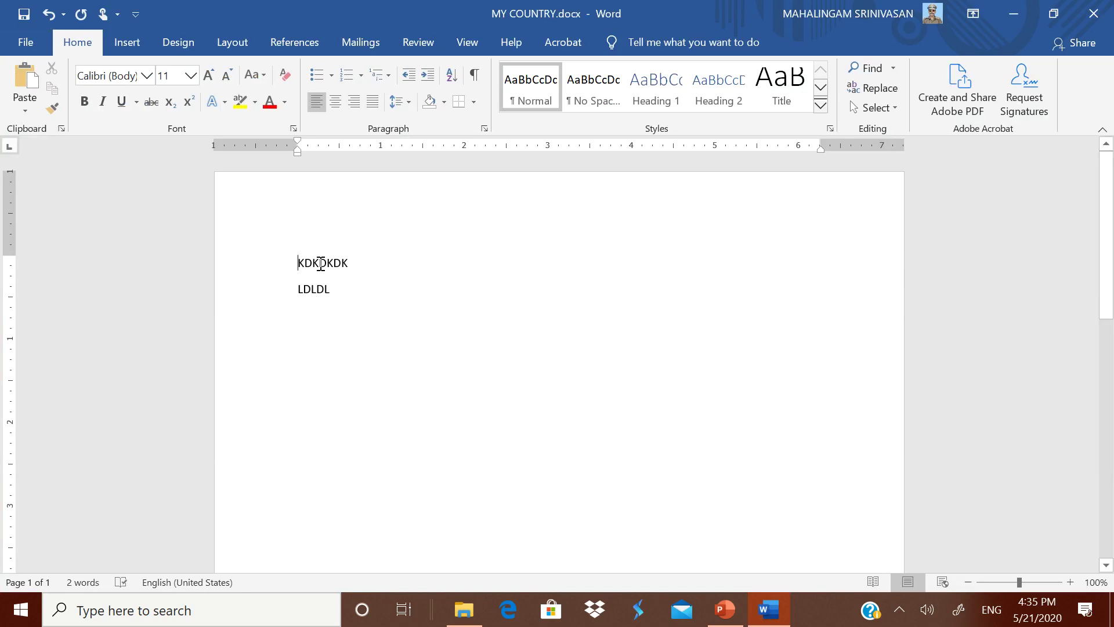
left_click_drag(298, 263, 358, 291)
key("Delete")
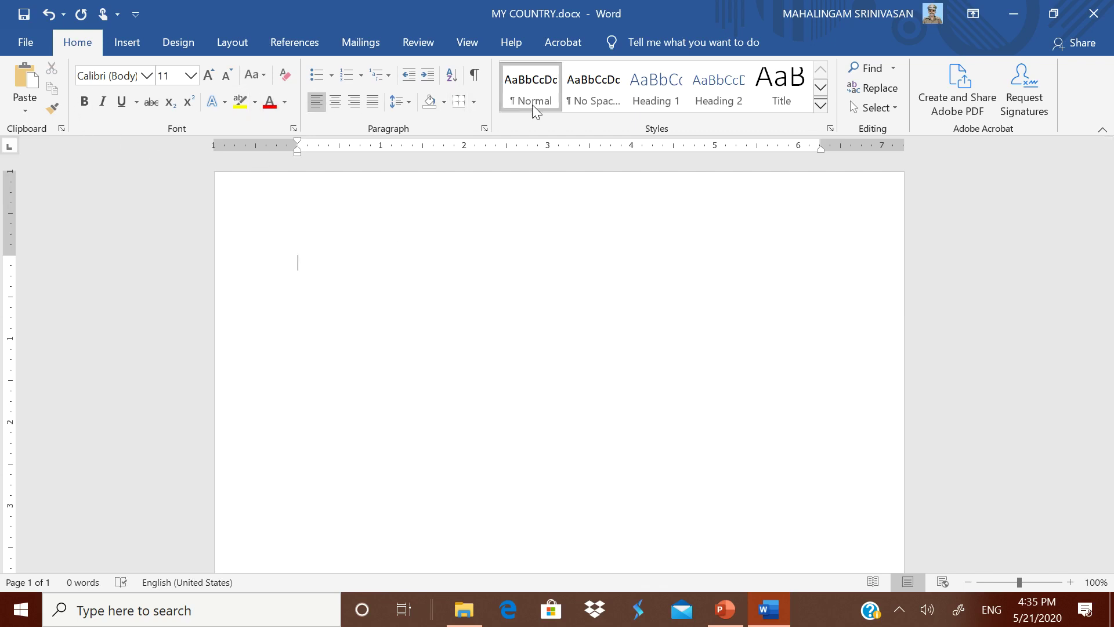
- Apply the No Spacing style, enter the sample lines LLL and L;; to try it, and delete both lines
left_click(600, 103)
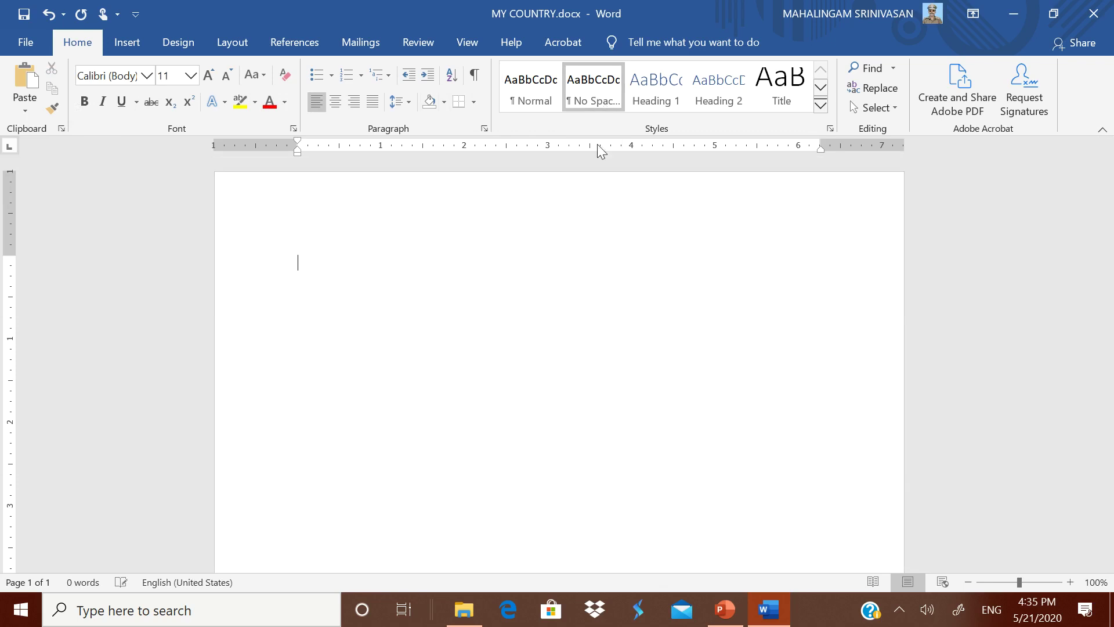
type("LLL")
key("Return")
type("L;;")
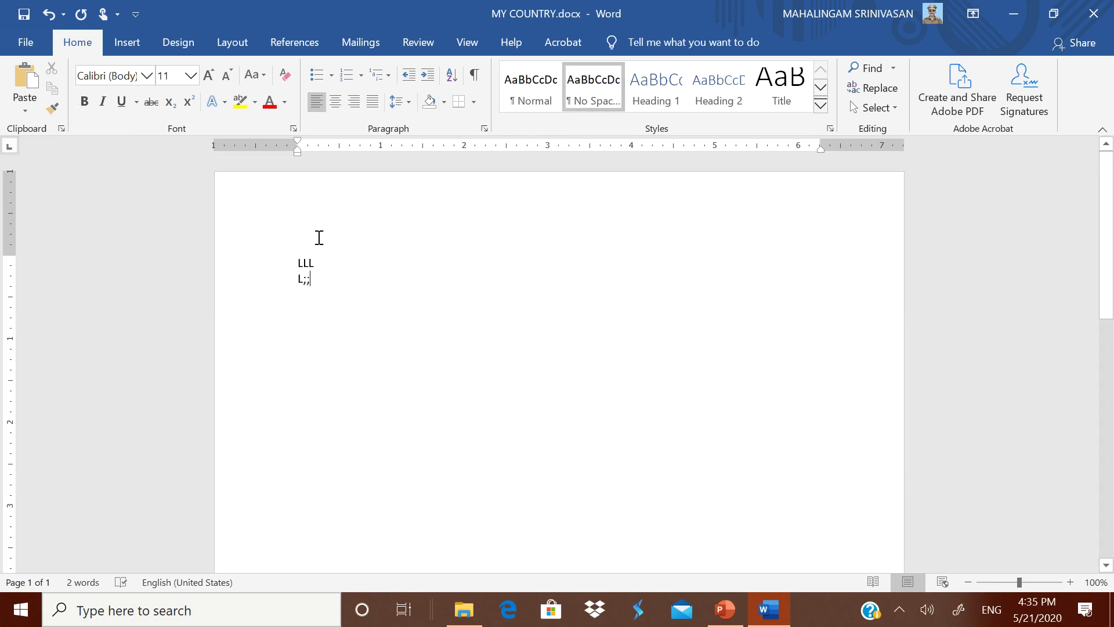
left_click_drag(294, 260, 324, 272)
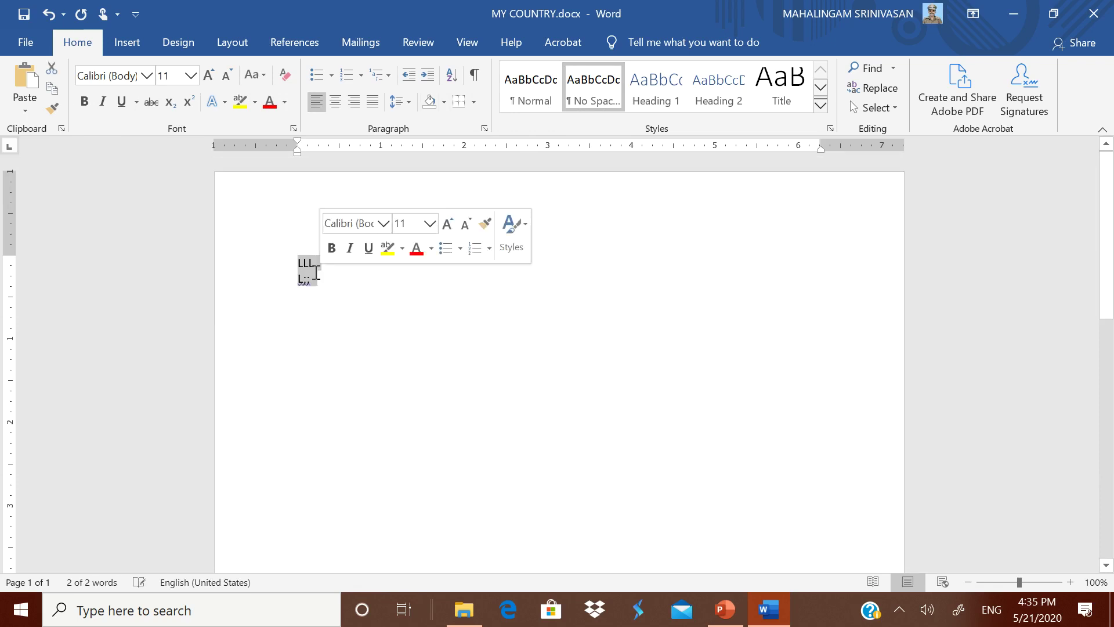
key("BackSpace")
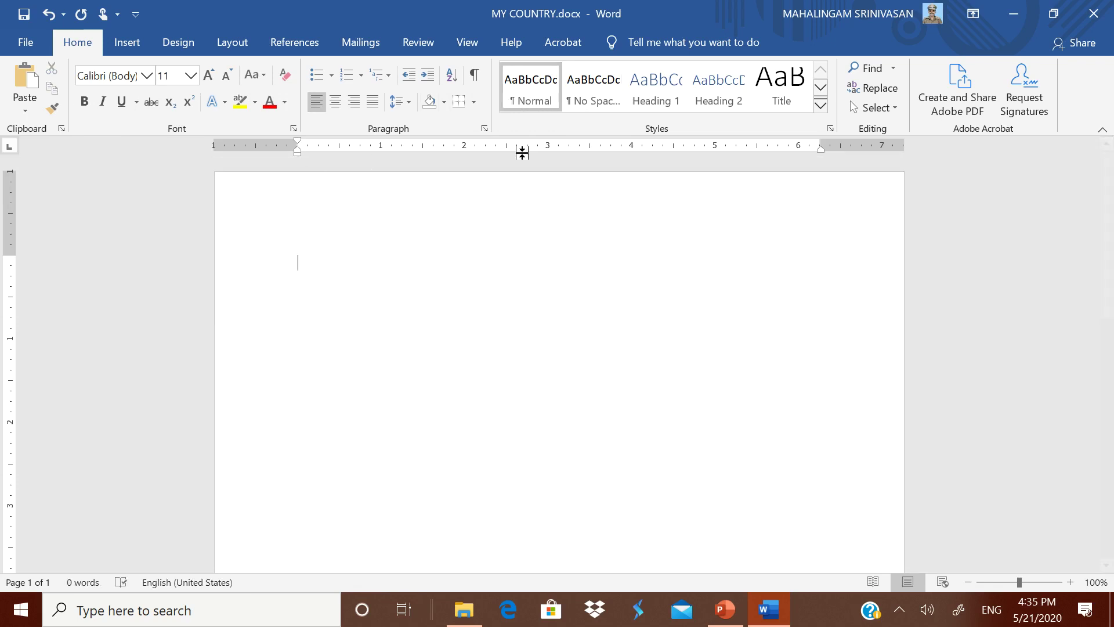
- Apply the No Spacing style to the empty document and set the font size to 14
left_click(592, 99)
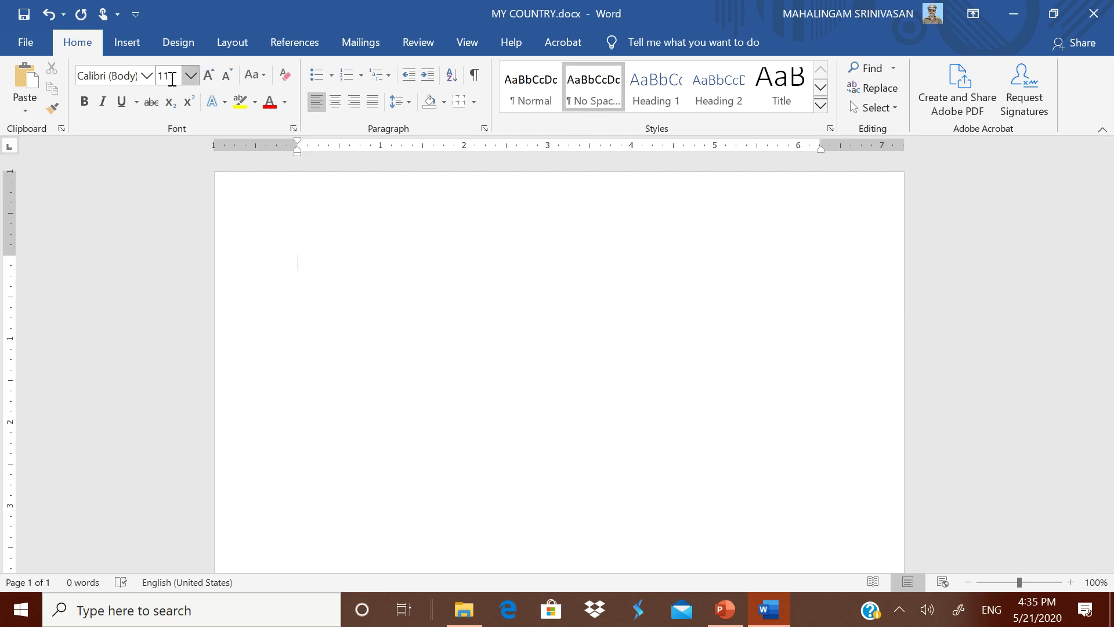
left_click(190, 75)
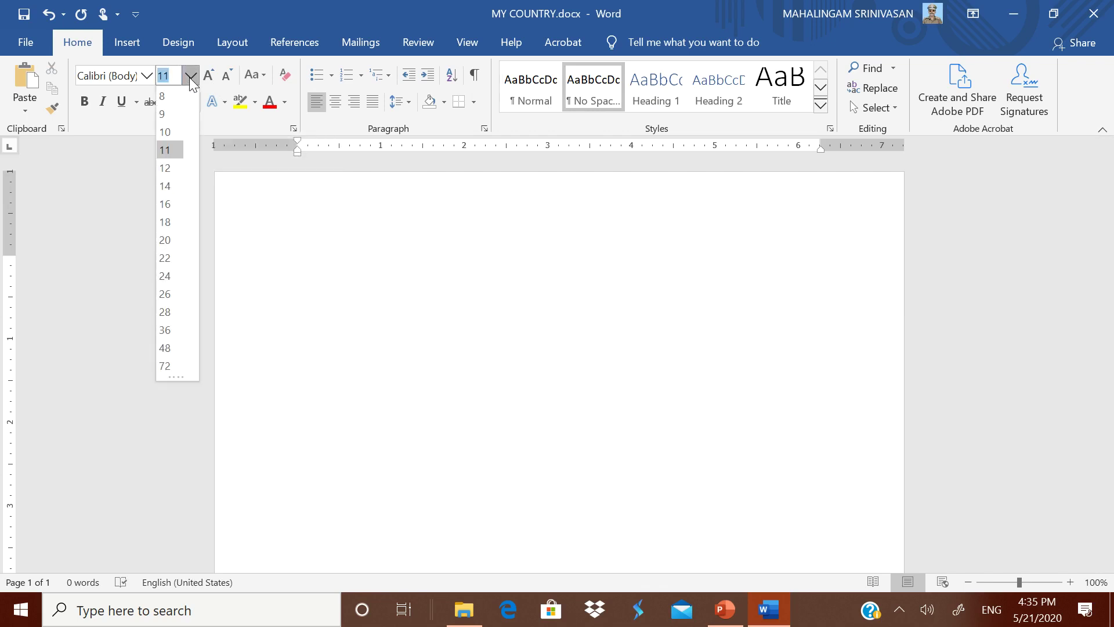
left_click(172, 190)
left_click(190, 76)
left_click(174, 184)
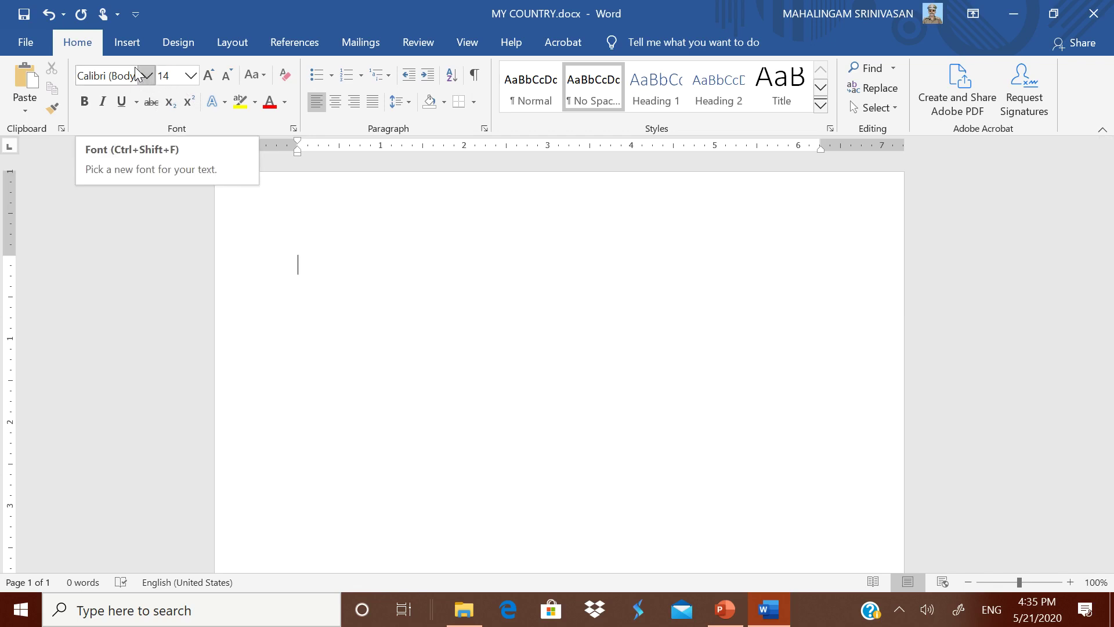
- Set the page to A4 paper size with Normal 1-inch margins
left_click(230, 45)
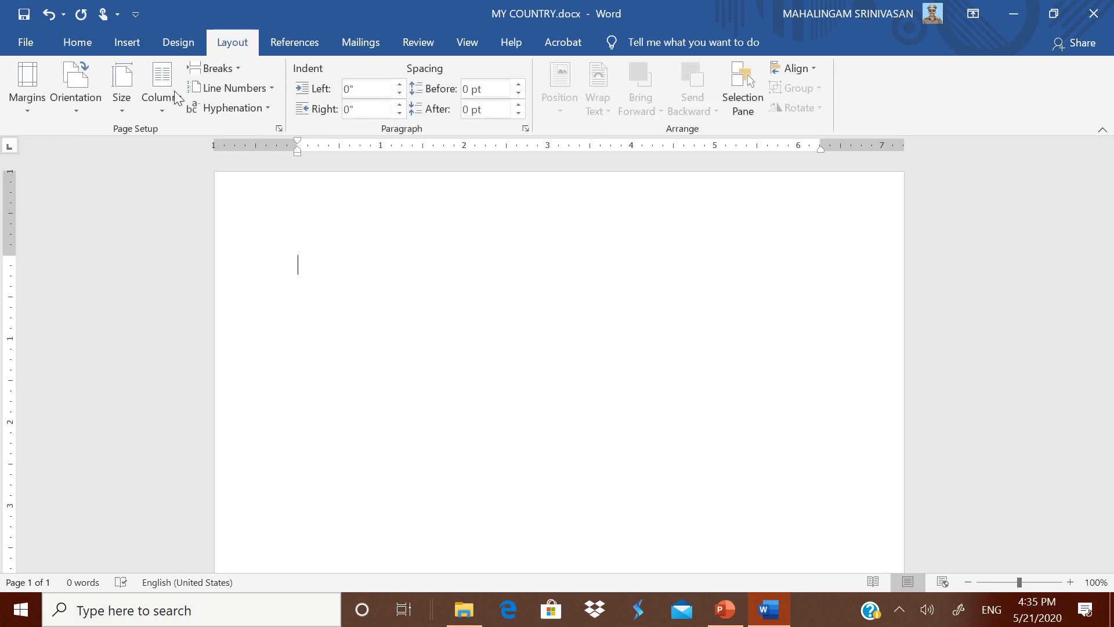
left_click(119, 107)
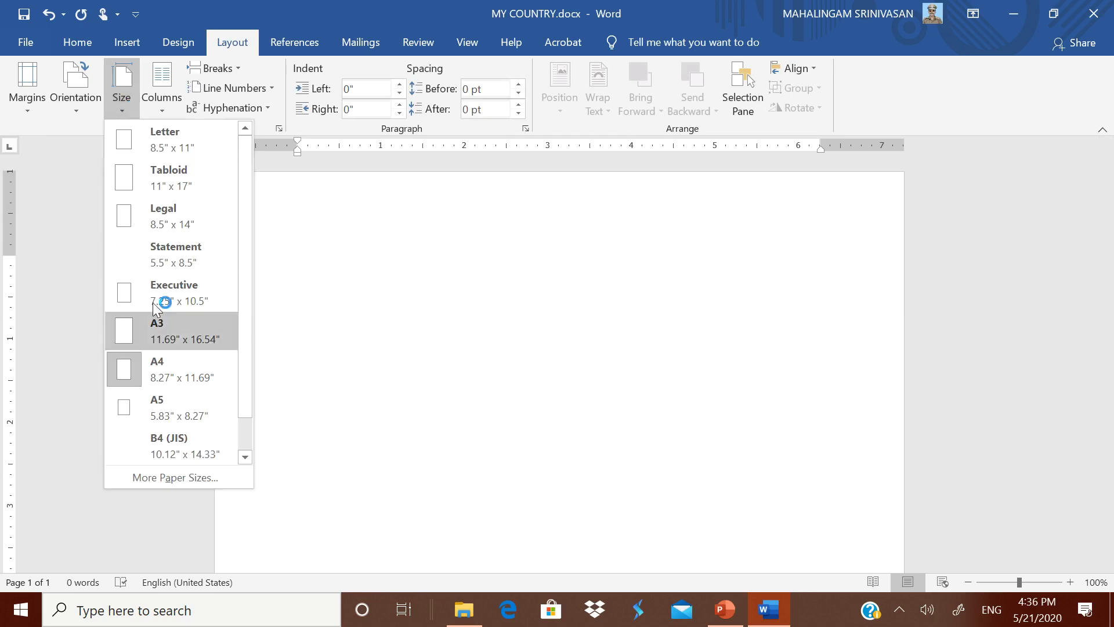
left_click(173, 378)
left_click(36, 109)
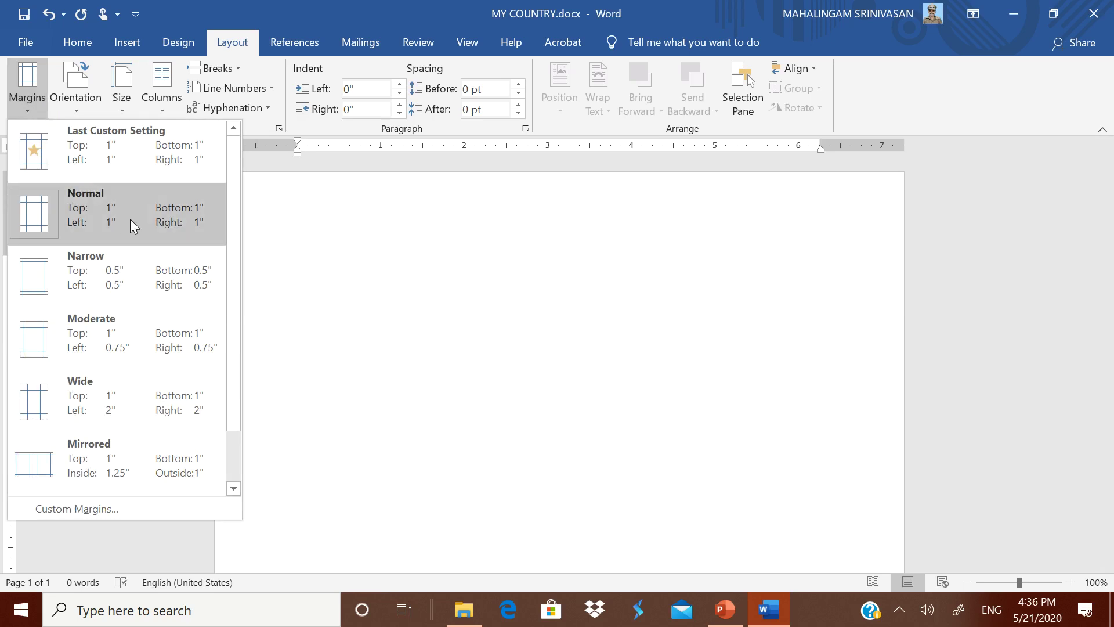
left_click(120, 217)
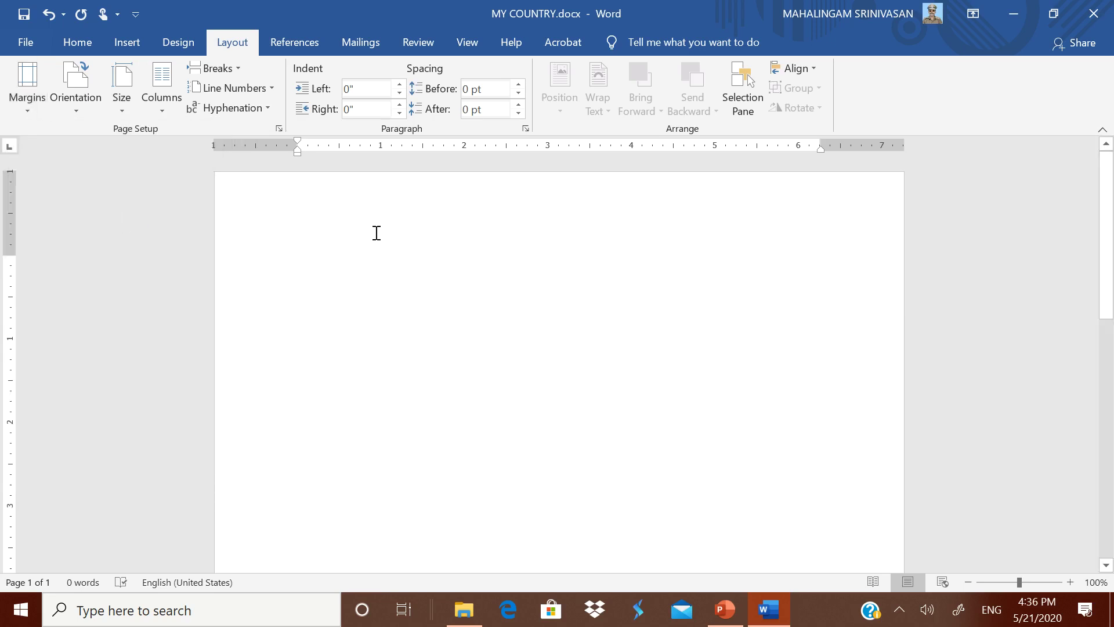
- Enter the sample text KDKDKDK to try the text settings, and delete it
type("KDKDKDK")
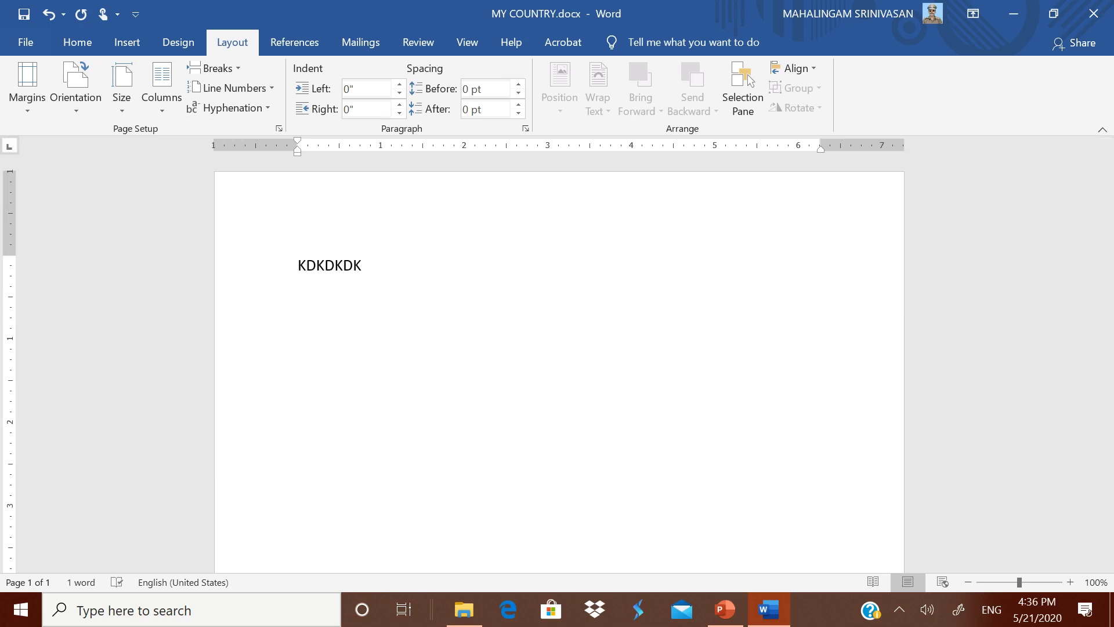
key("BackSpace")
key("BackSpace")
key("BackSpace")
key("BackSpace")
key("BackSpace")
key("BackSpace")
key("BackSpace")
- Enter the two lines "India is my country" and "All Indians are my brothers and sisters"
type("inid Is")
key("BackSpace")
key("BackSpace")
key("BackSpace")
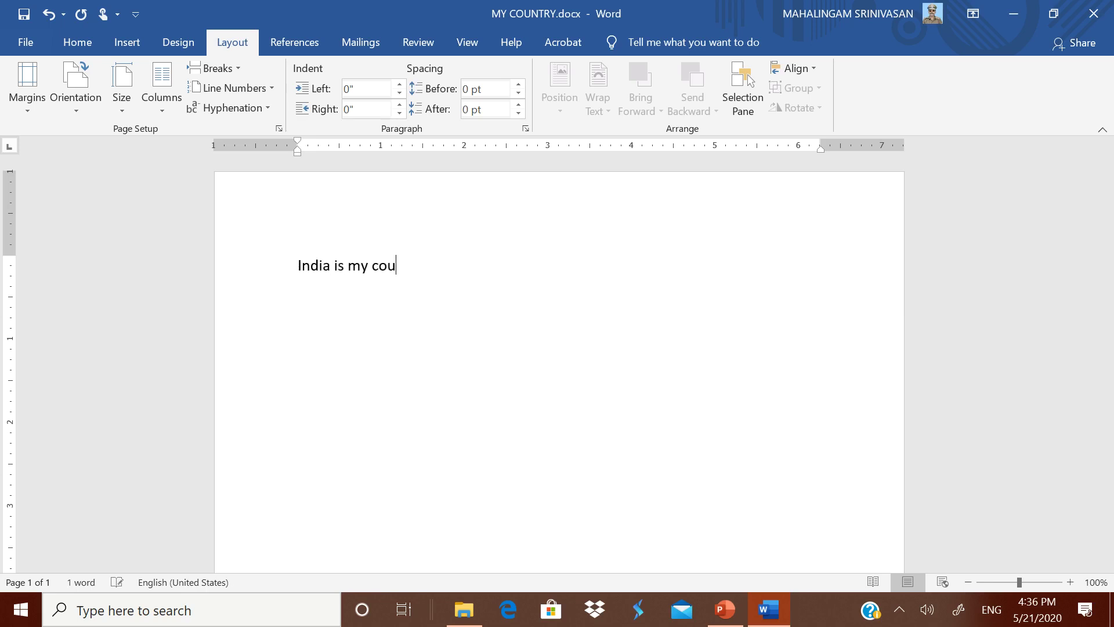
type("dia is my country")
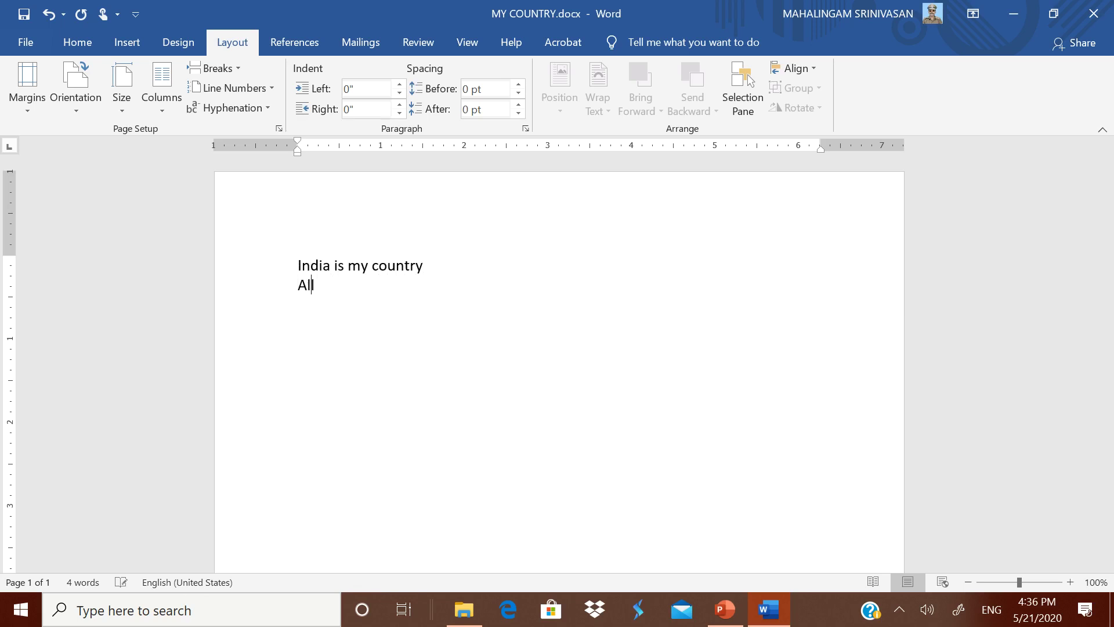
type(" All indians are my")
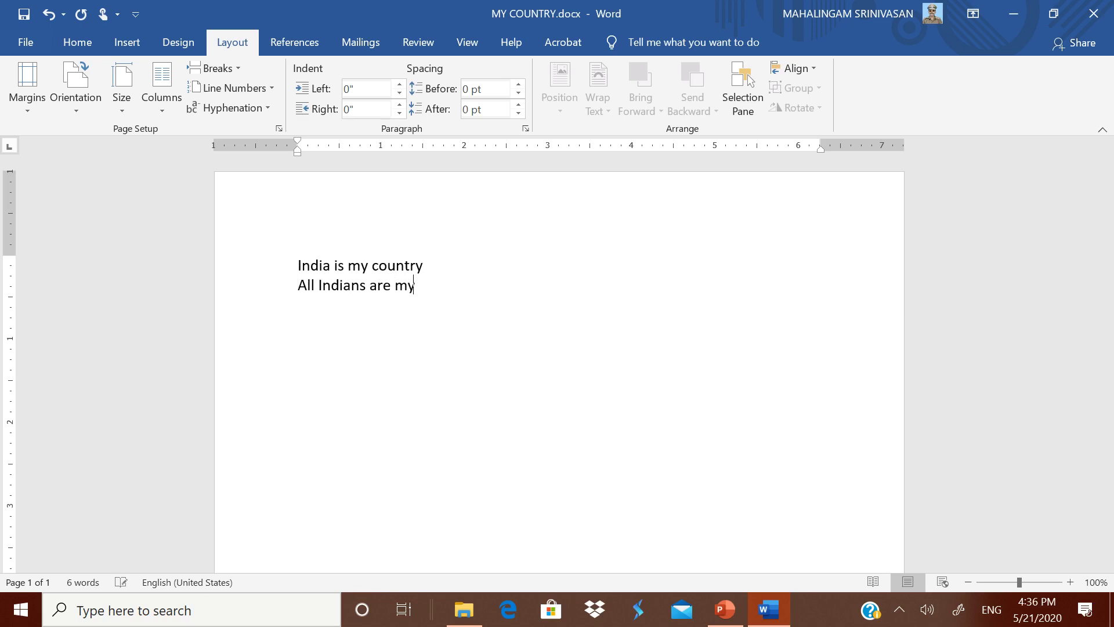
type(" borther")
key("BackSpace")
key("BackSpace")
key("BackSpace")
key("BackSpace")
type("thers and sisters")
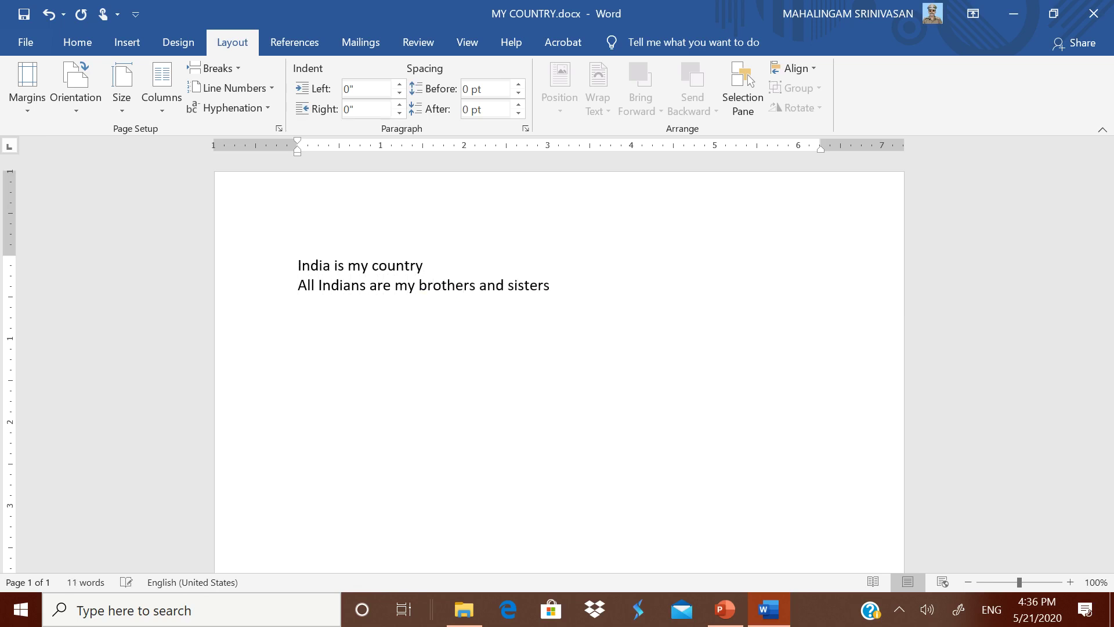
- Make the word India bold and underline the word country in the first line
double_click(306, 262)
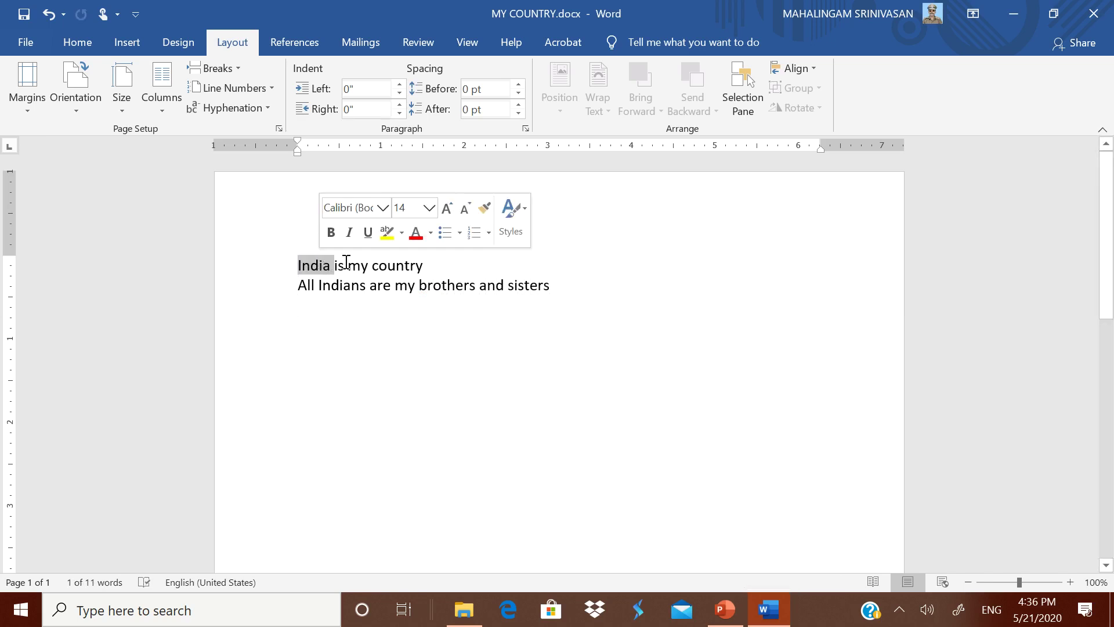
left_click(78, 43)
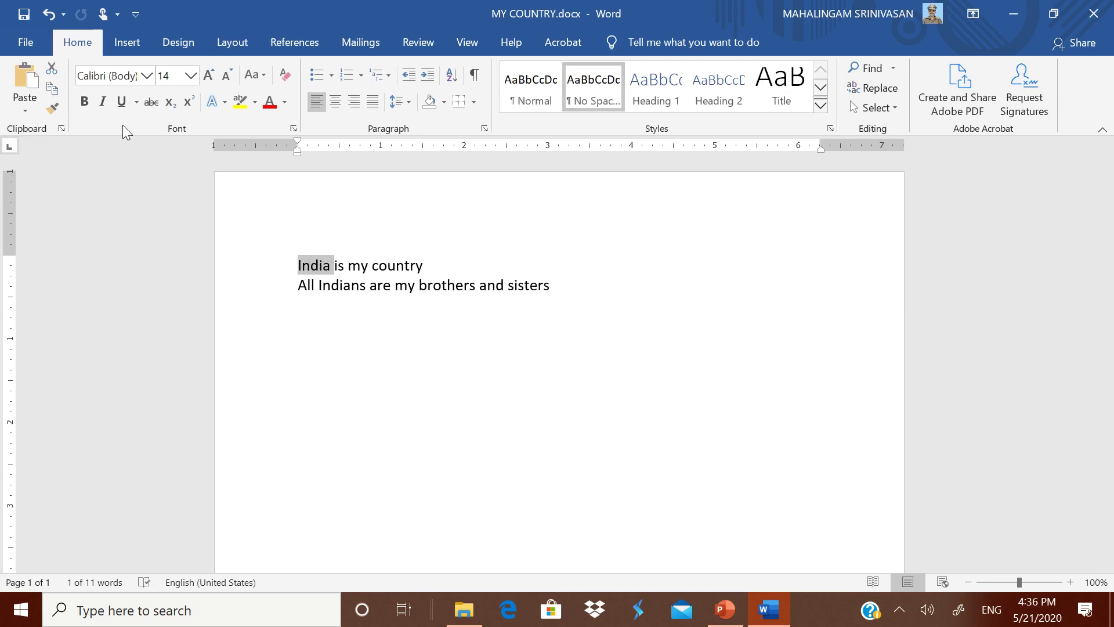
left_click(84, 102)
left_click_drag(370, 268, 424, 266)
left_click(376, 267)
left_click(121, 102)
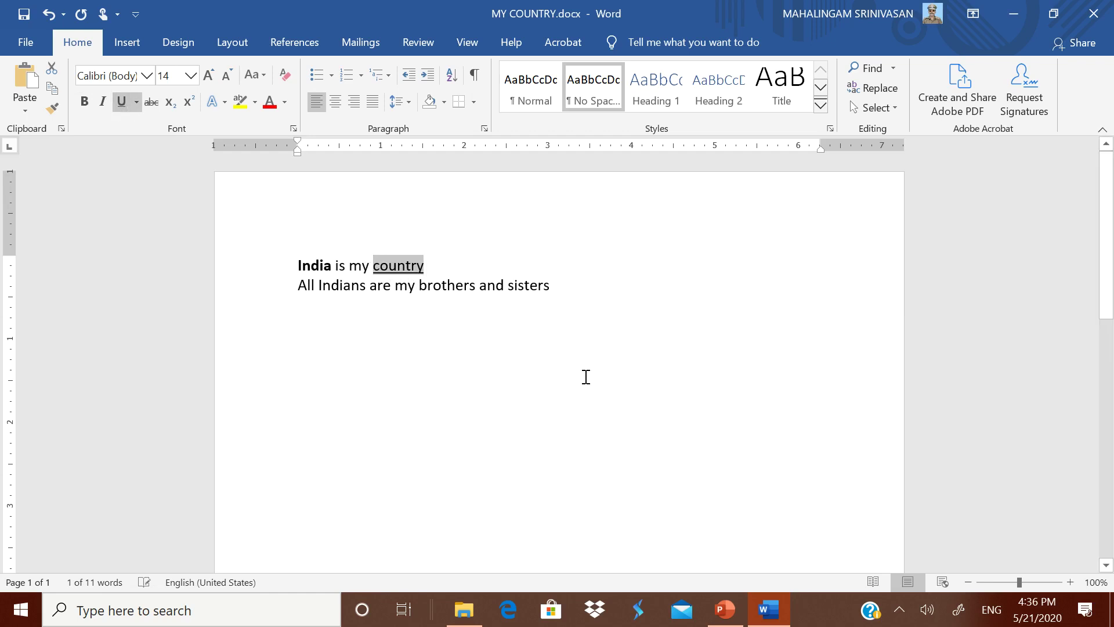
- Start a new line below the two sentences, and switch to Chrome to open the Google home page
left_click(584, 301)
key("Return")
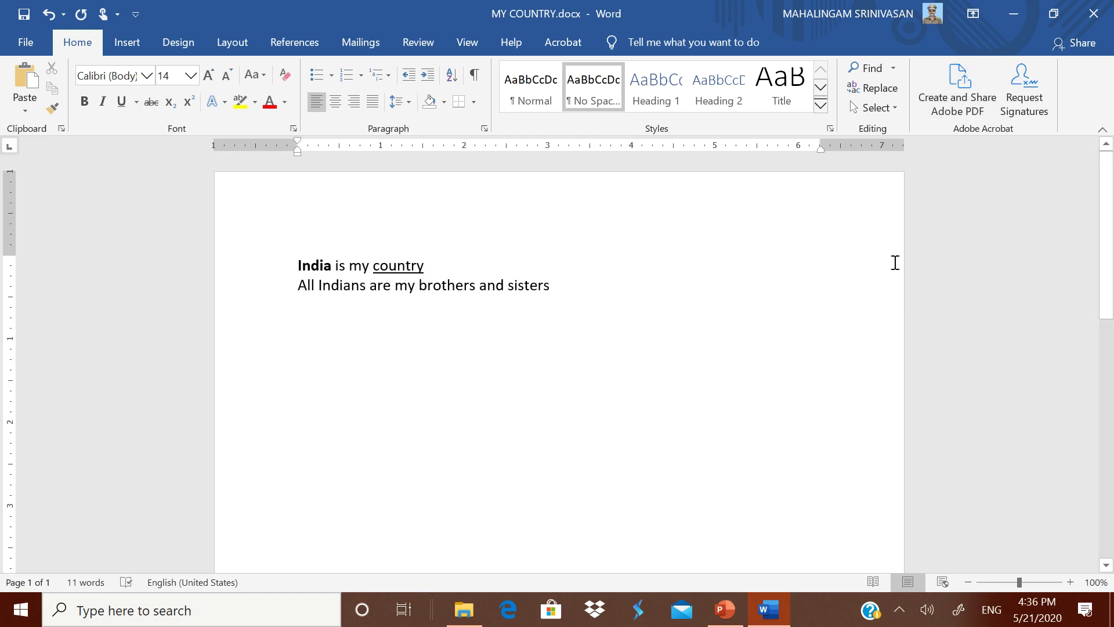
left_click(1013, 13)
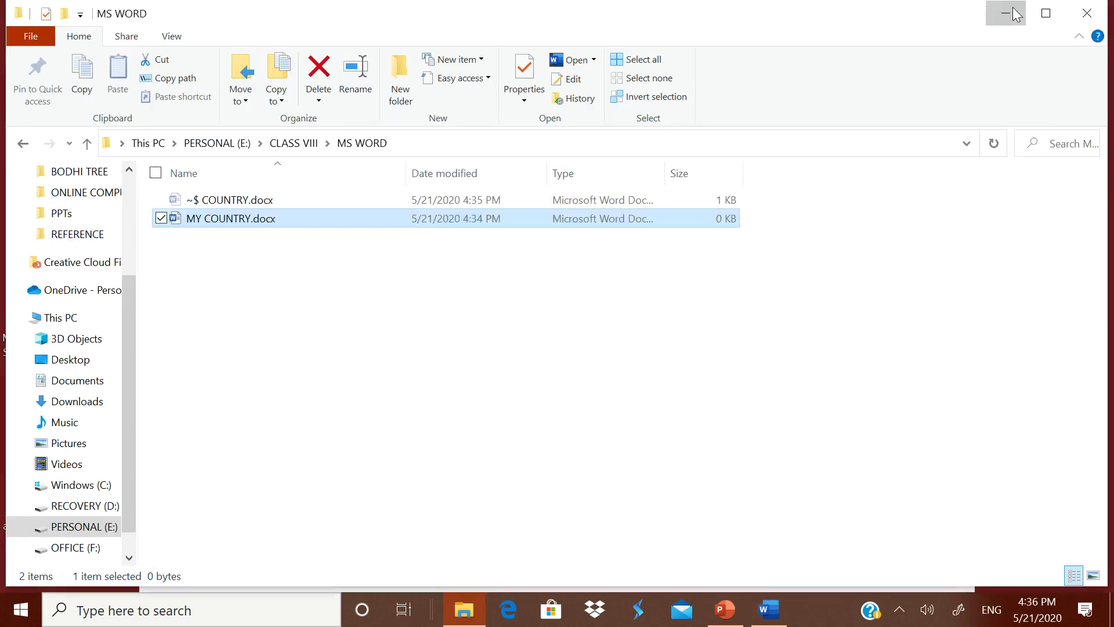
left_click(1011, 12)
double_click(168, 318)
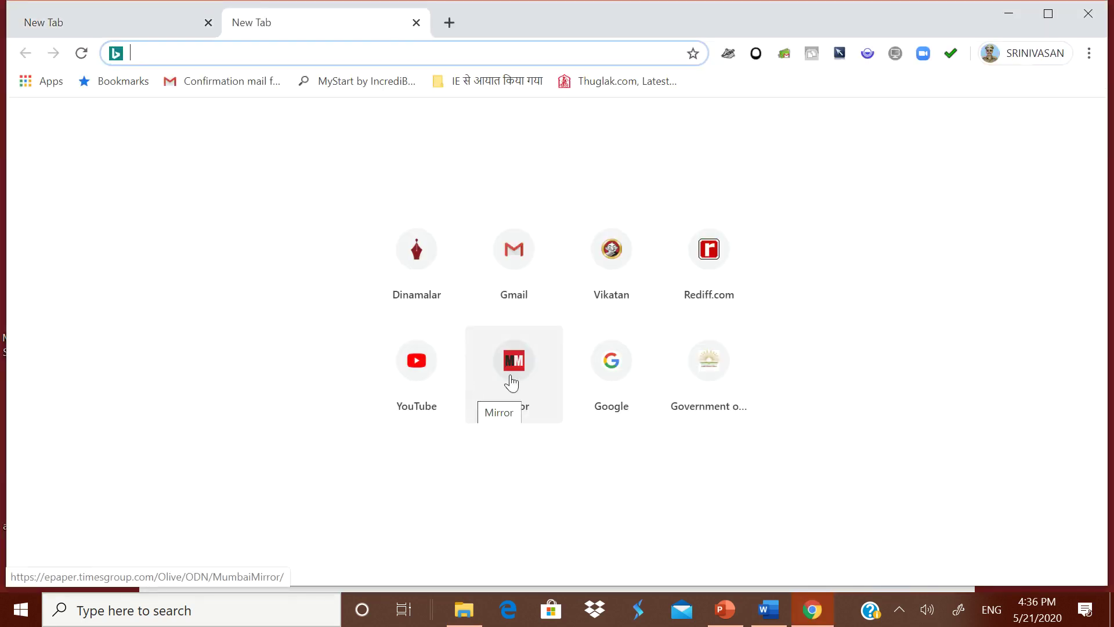
left_click(630, 374)
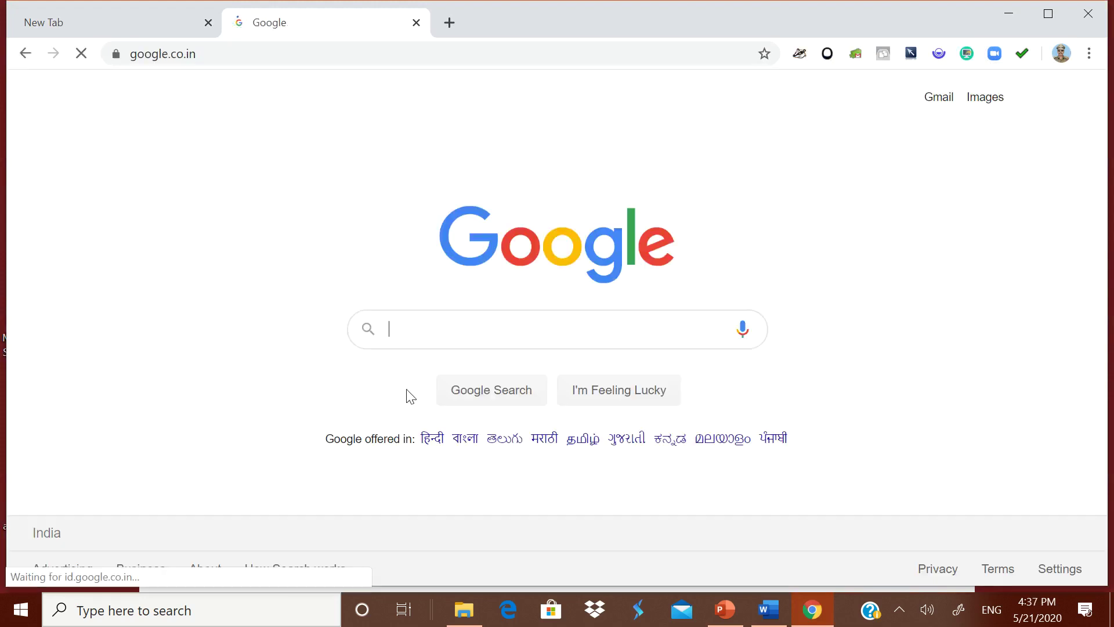
- Search Google for "india map" and show the image results
type("in")
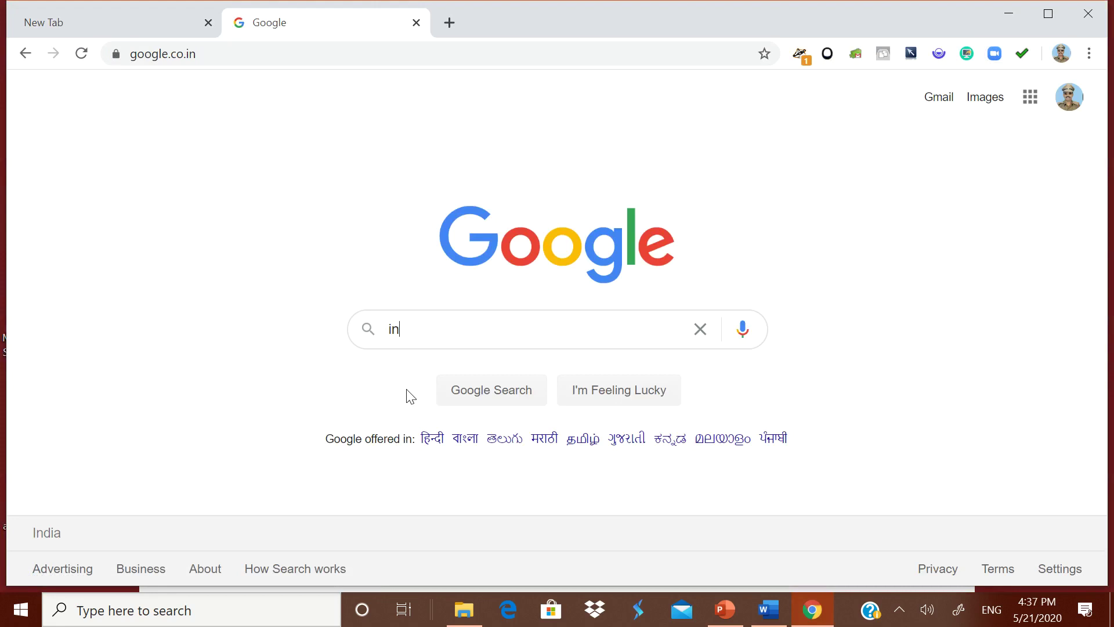
type("dia map")
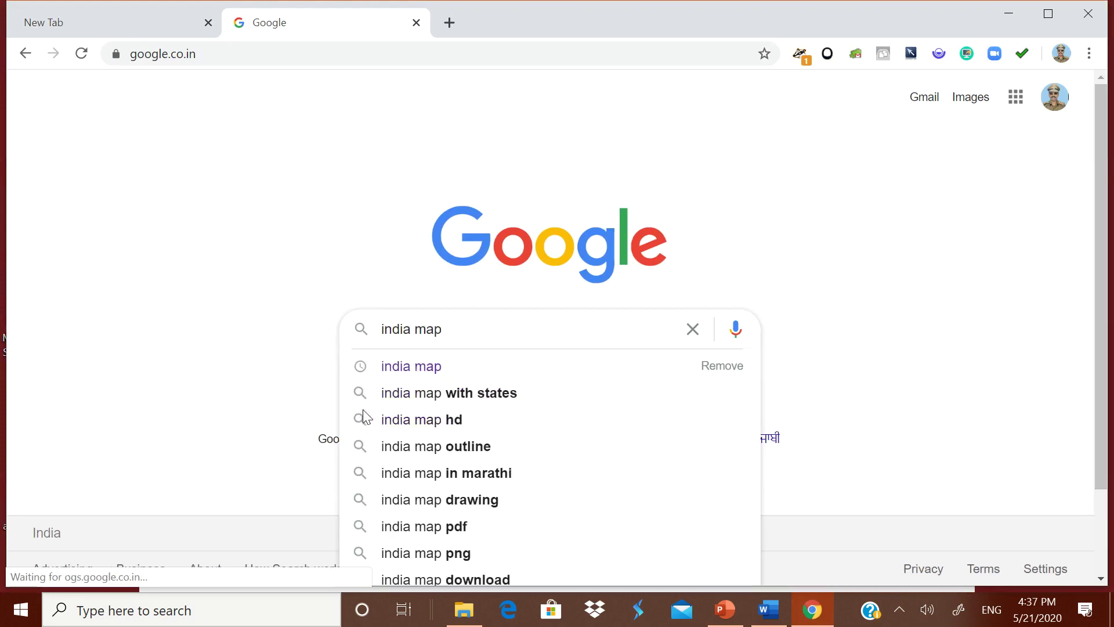
key("Return")
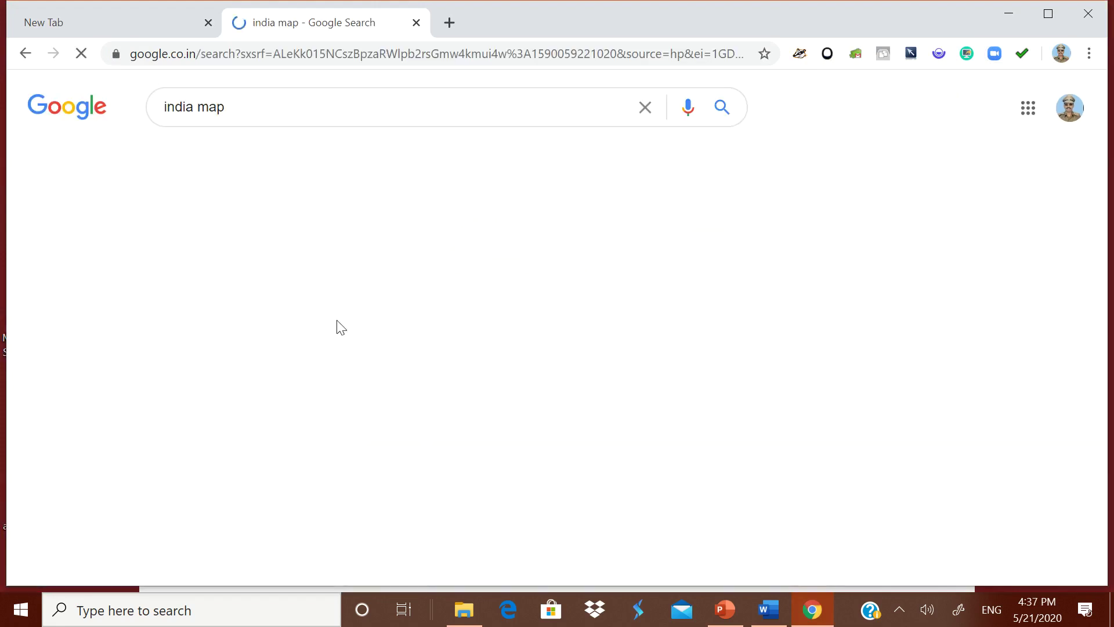
left_click(307, 161)
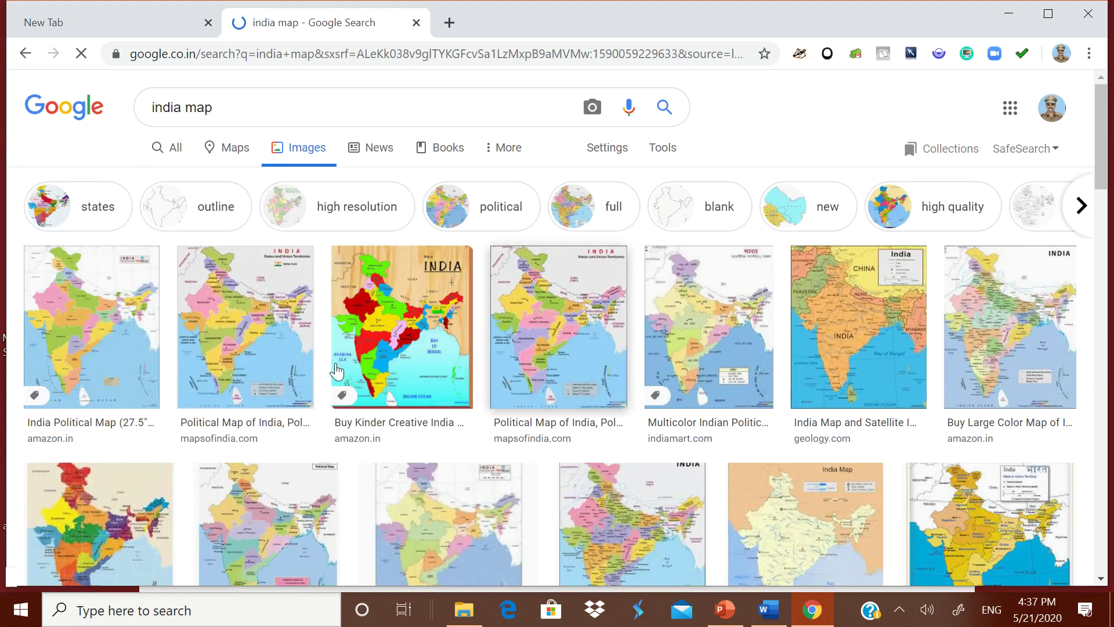
- Copy the India Map and Satellite Image picture from geology.com and paste it below the text in the Word document MY COUNTRY.docx
left_click(878, 366)
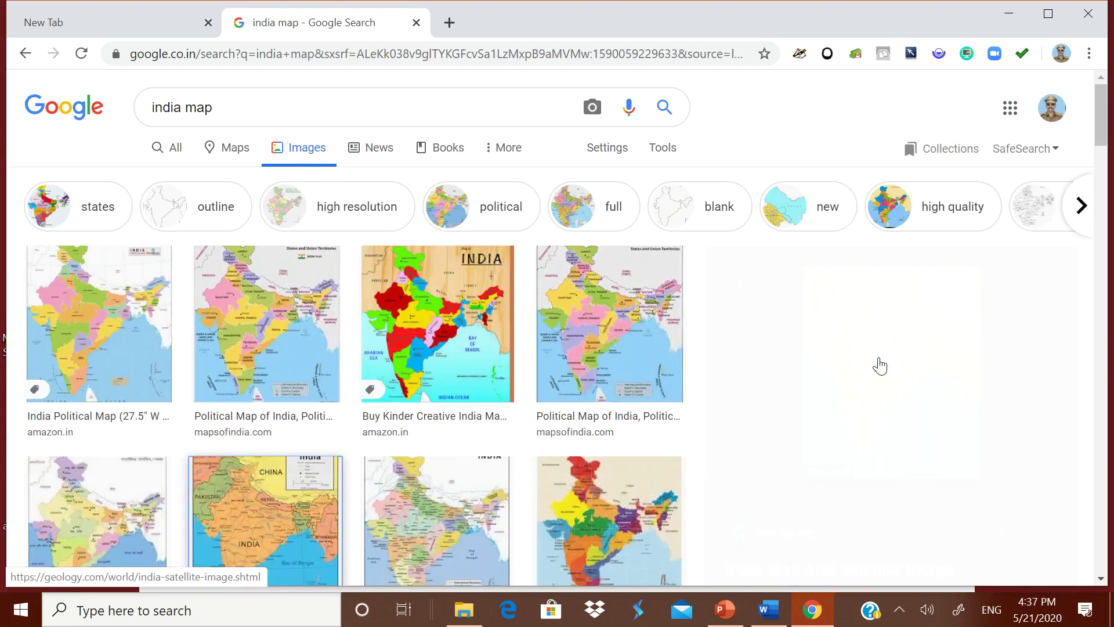
right_click(908, 248)
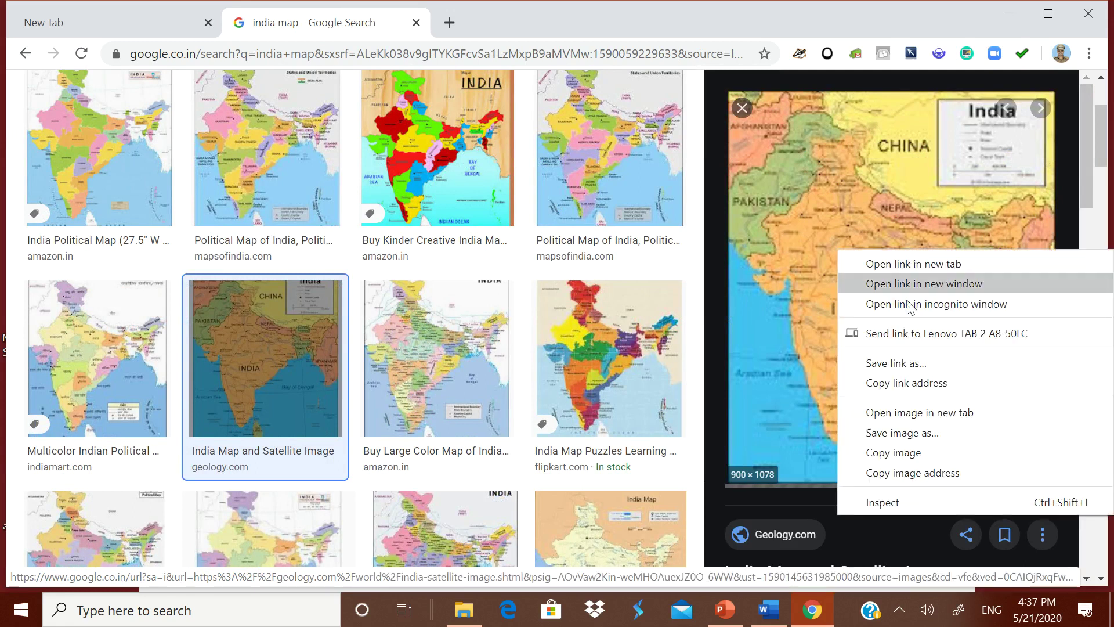
left_click(898, 452)
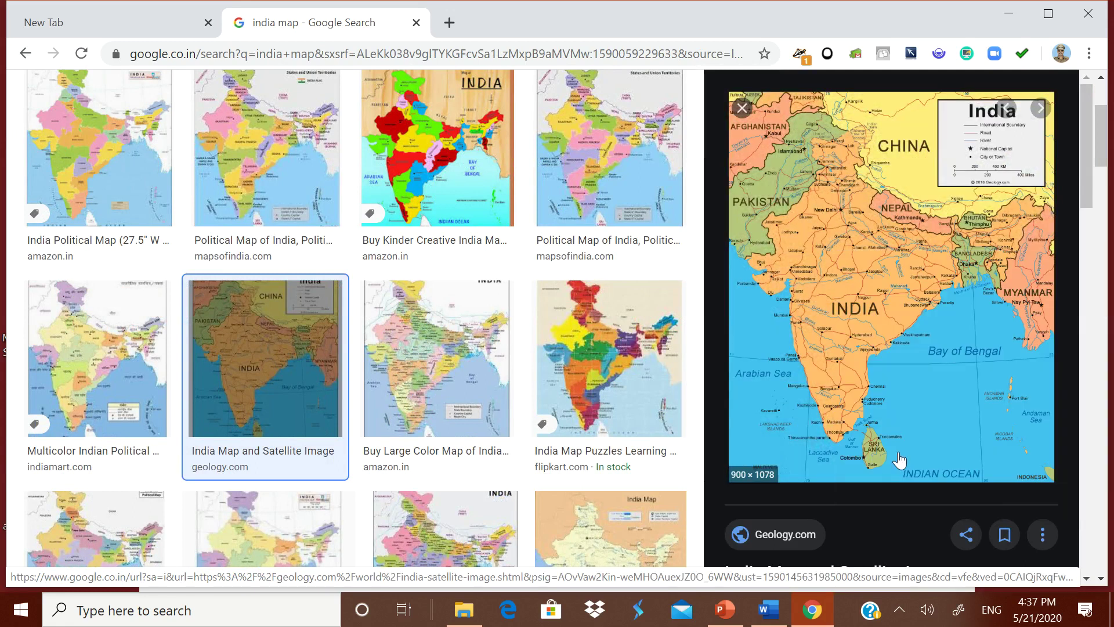
left_click(769, 610)
left_click(25, 87)
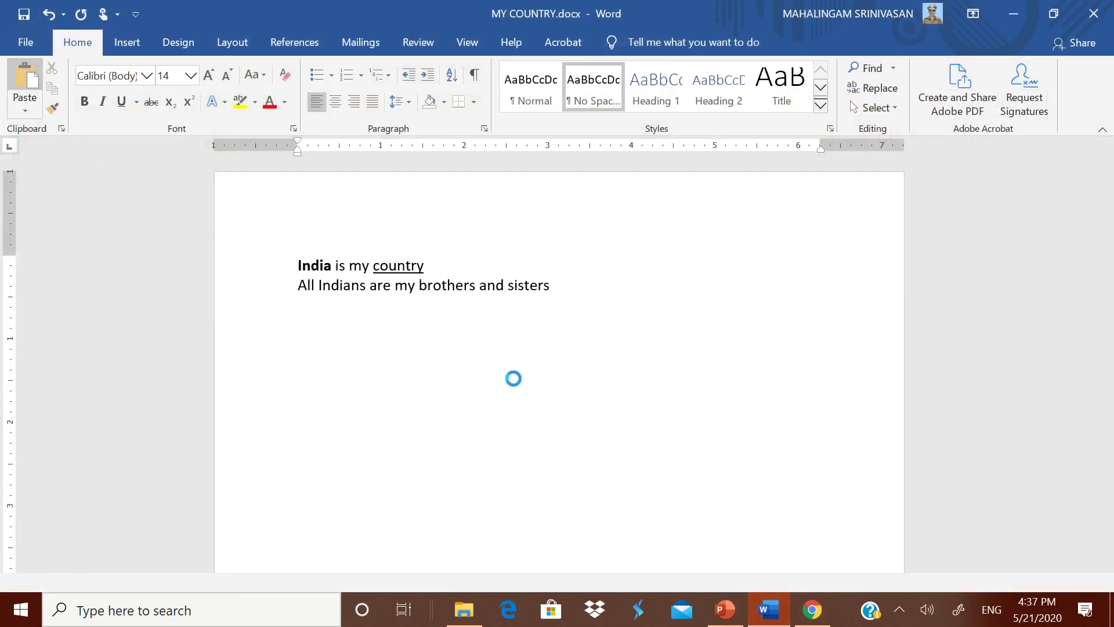
- Shrink the pasted India map to about 3.35 inches high and 2.8 inches wide, and deselect it
scroll(607, 369, "up", 7)
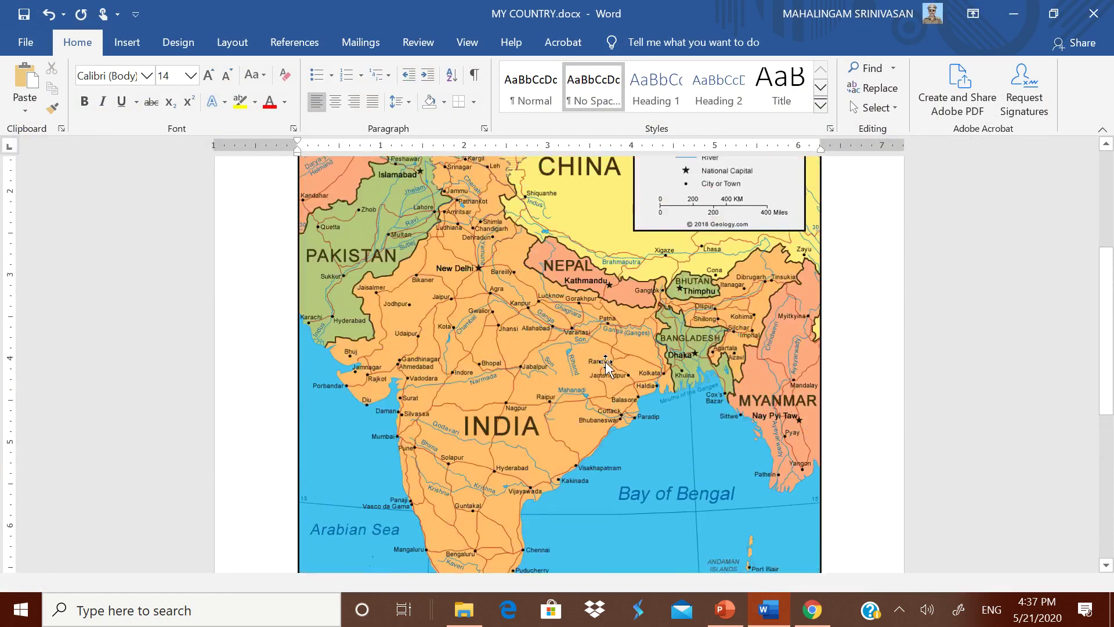
mouse_move(583, 474)
left_mouse_down()
mouse_move(559, 261)
mouse_move(583, 460)
left_mouse_up()
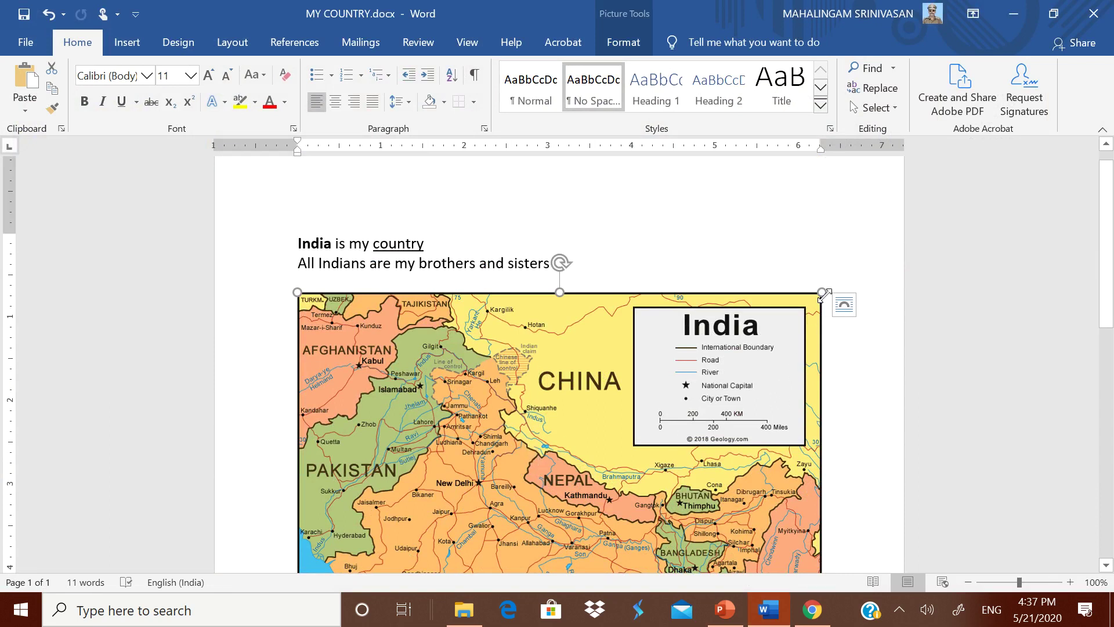
left_click_drag(819, 309, 640, 307)
scroll(653, 515, "down", 4)
scroll(653, 515, "down", 3)
left_click_drag(642, 485, 531, 360)
scroll(655, 341, "up", 4)
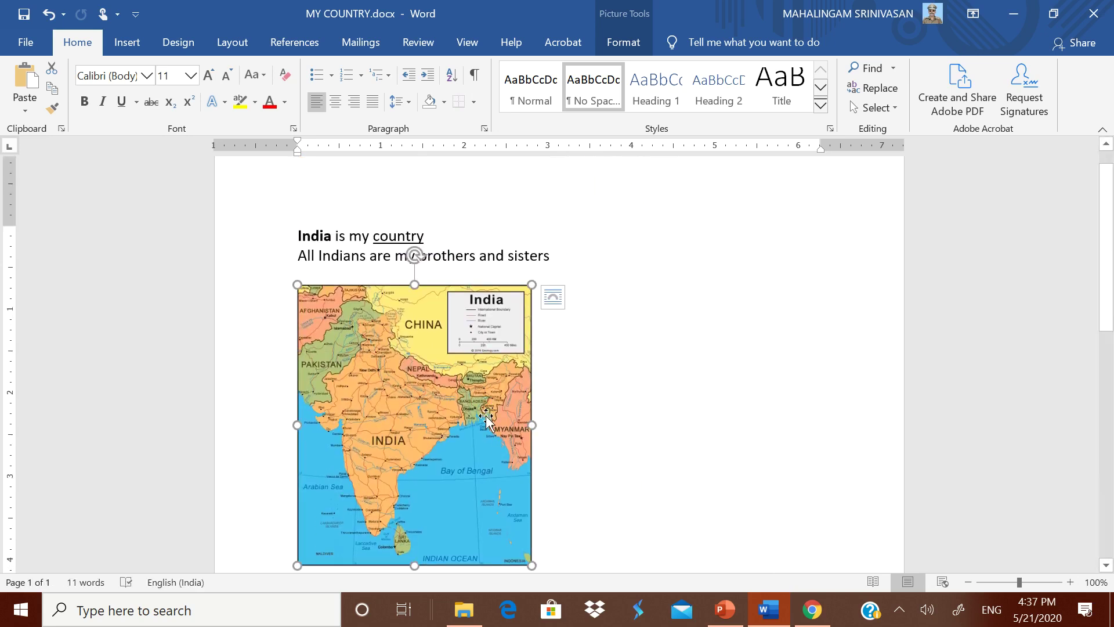
left_click(705, 393)
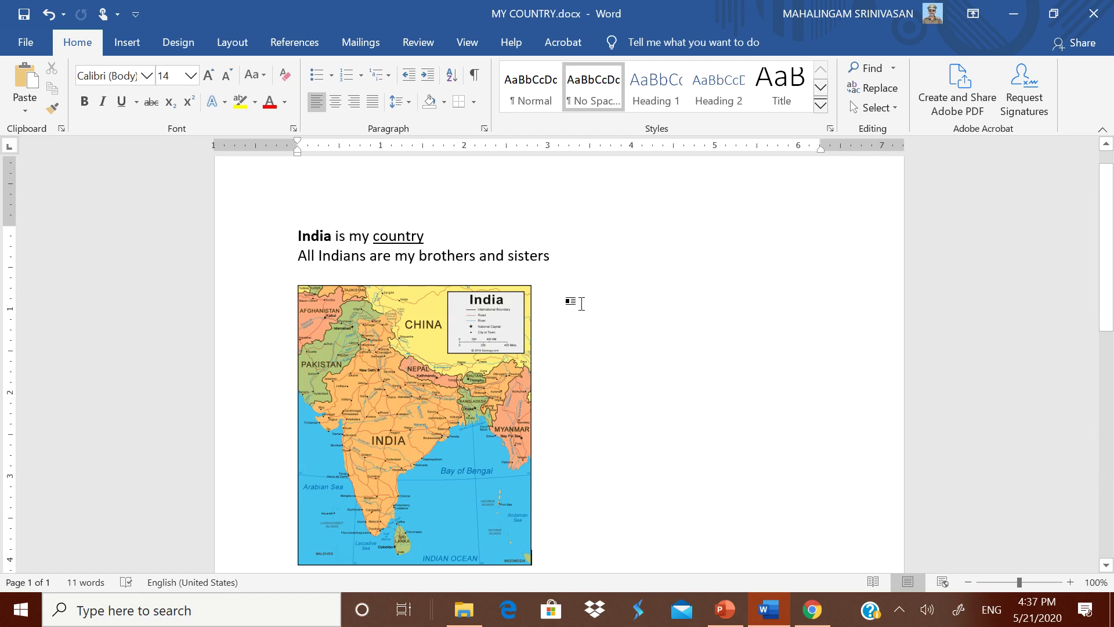
- Set the India map's text wrapping to Tight
left_click(480, 363)
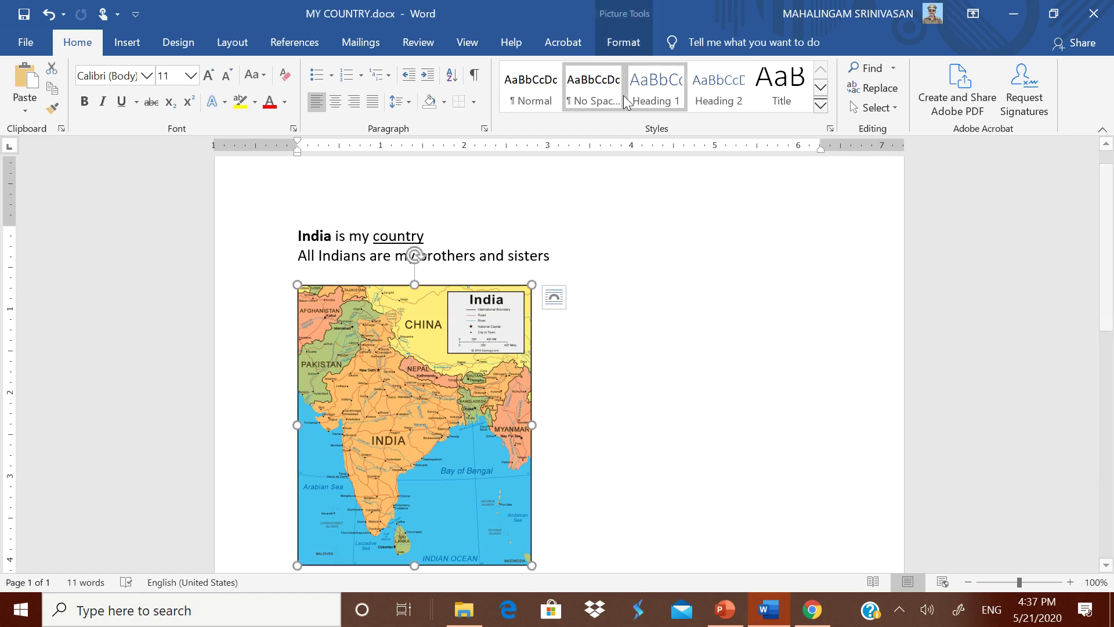
left_click(633, 286)
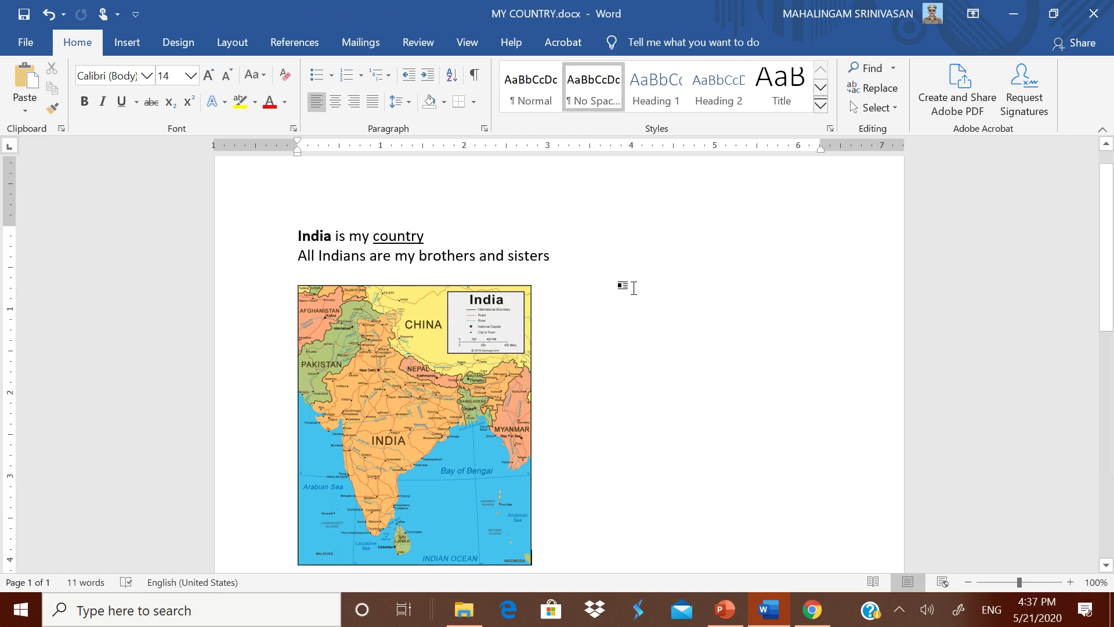
left_click(465, 383)
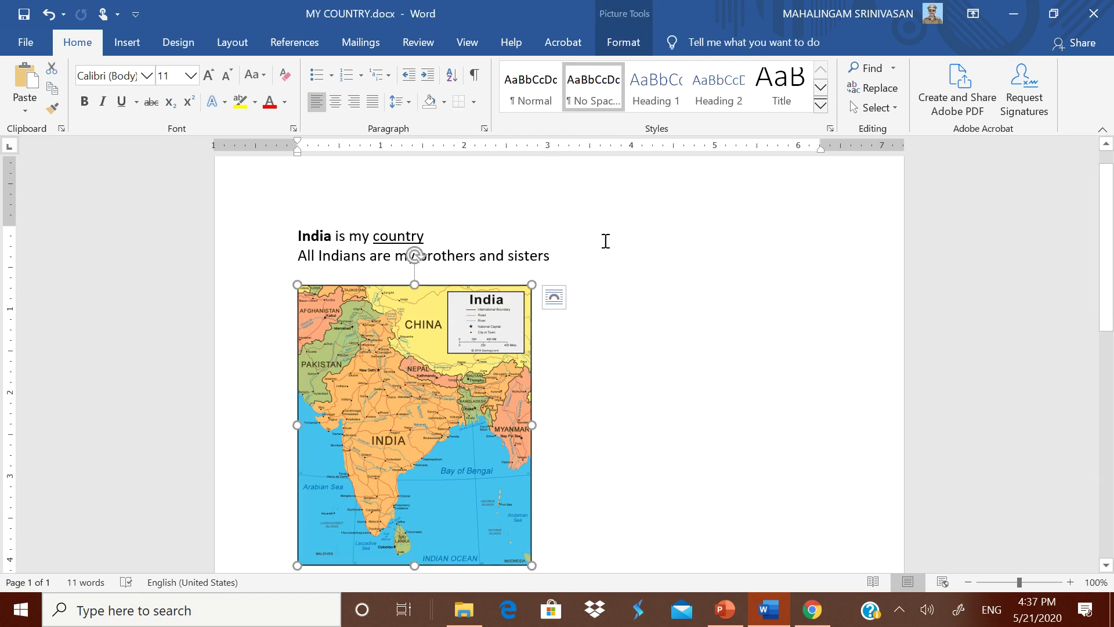
left_click(634, 47)
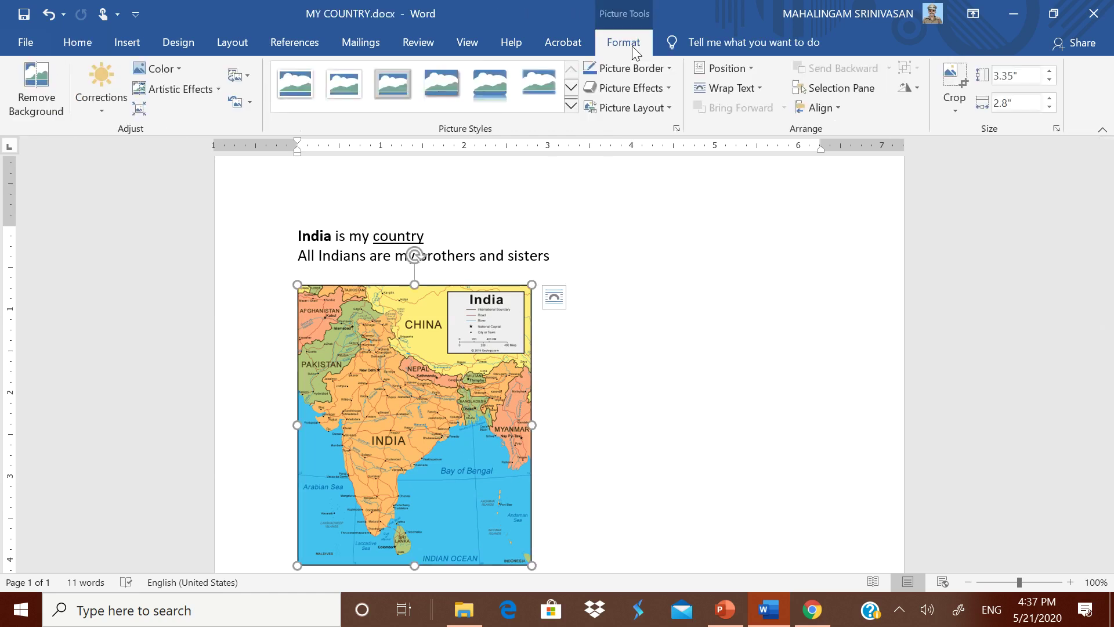
left_click(751, 90)
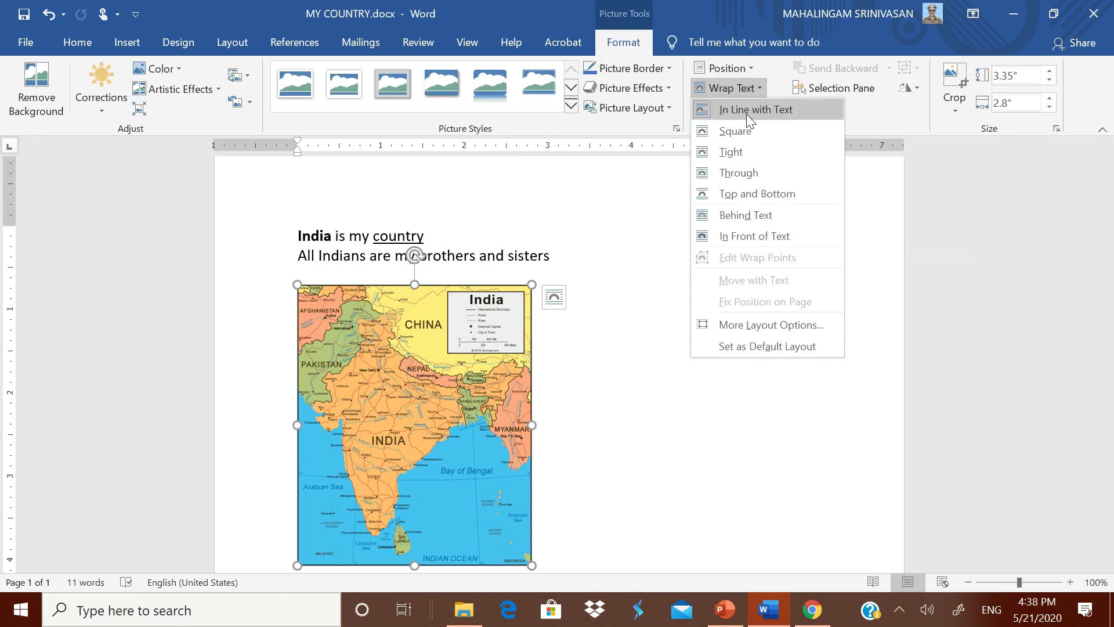
left_click(744, 152)
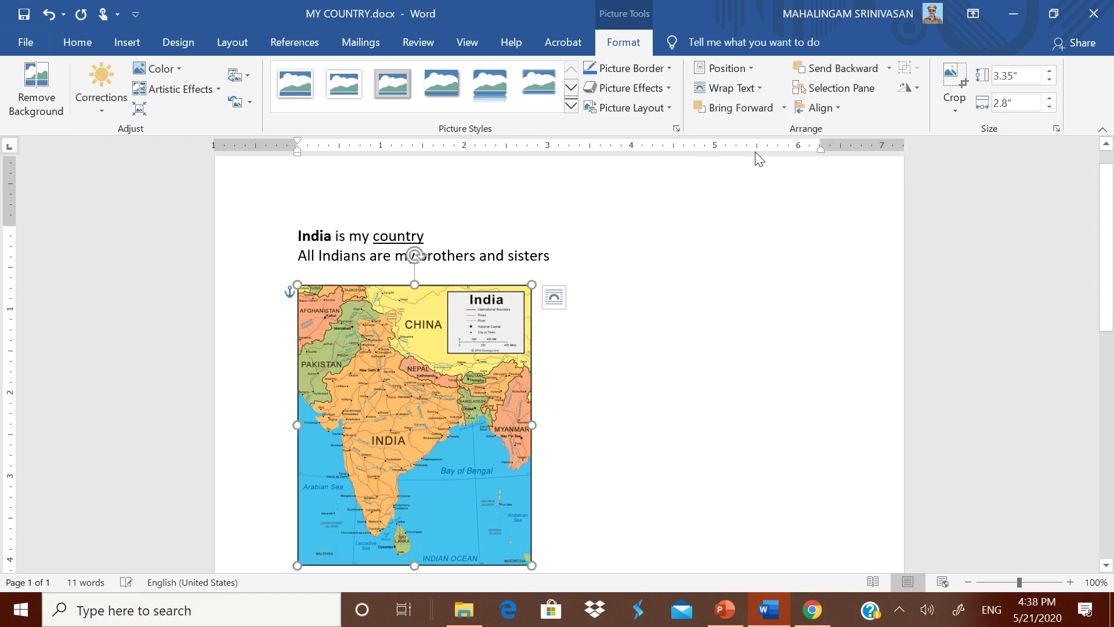
left_click(727, 326)
- Move the India map toward the page's centre below the text, shrink it to about 2.96 by 2.47 inches, and save the document
left_click_drag(502, 375, 582, 376)
left_click_drag(631, 284, 531, 405)
left_click_drag(535, 452, 653, 315)
left_click_drag(654, 268, 627, 297)
left_click_drag(514, 430, 419, 546)
left_click(24, 20)
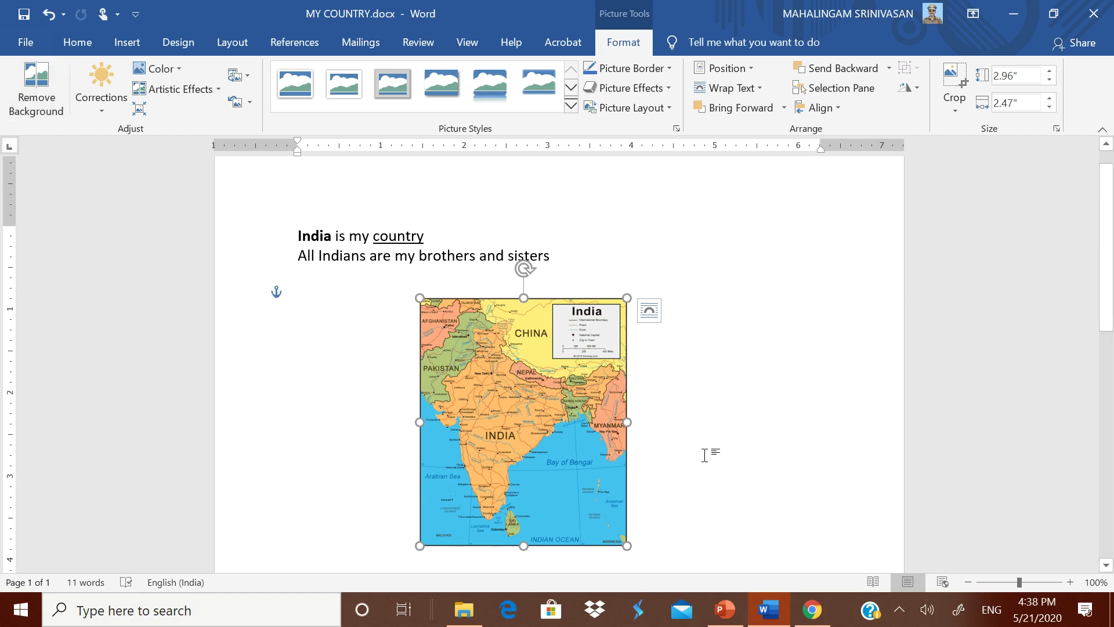
- Save a copy of the document as MY COUNTRY.pdf in the MS WORD folder, using the PDF format
left_click(35, 49)
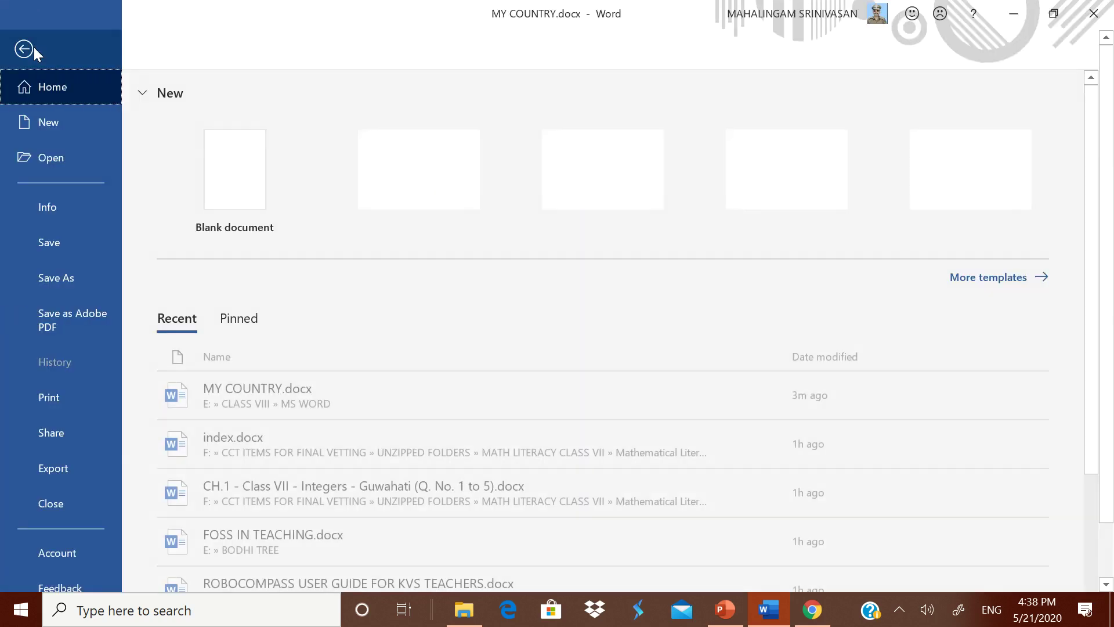
left_click(72, 279)
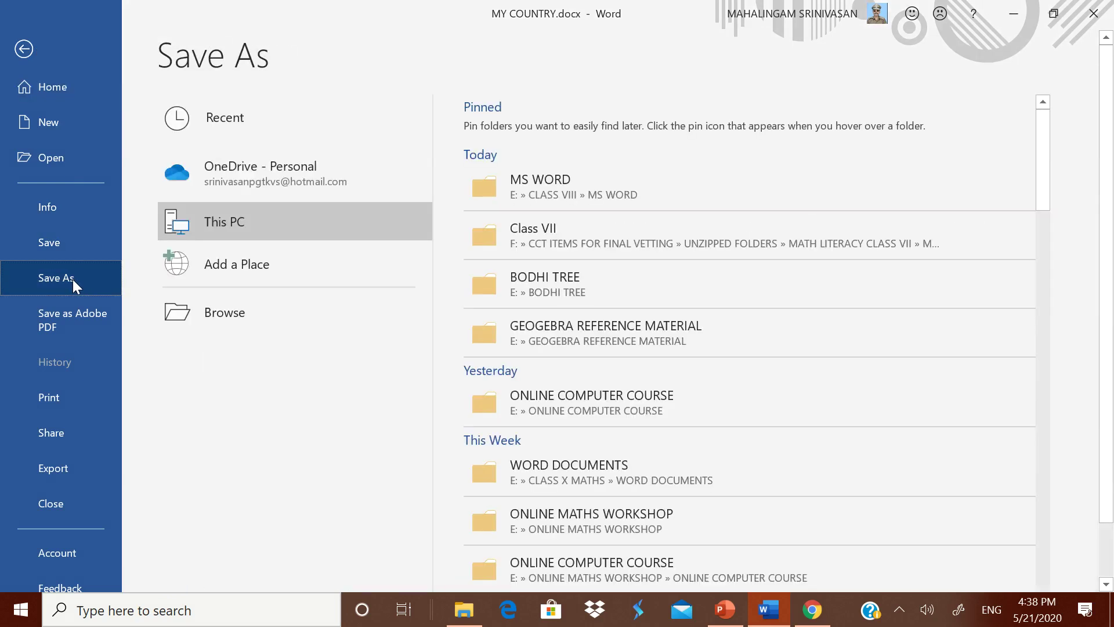
left_click(594, 193)
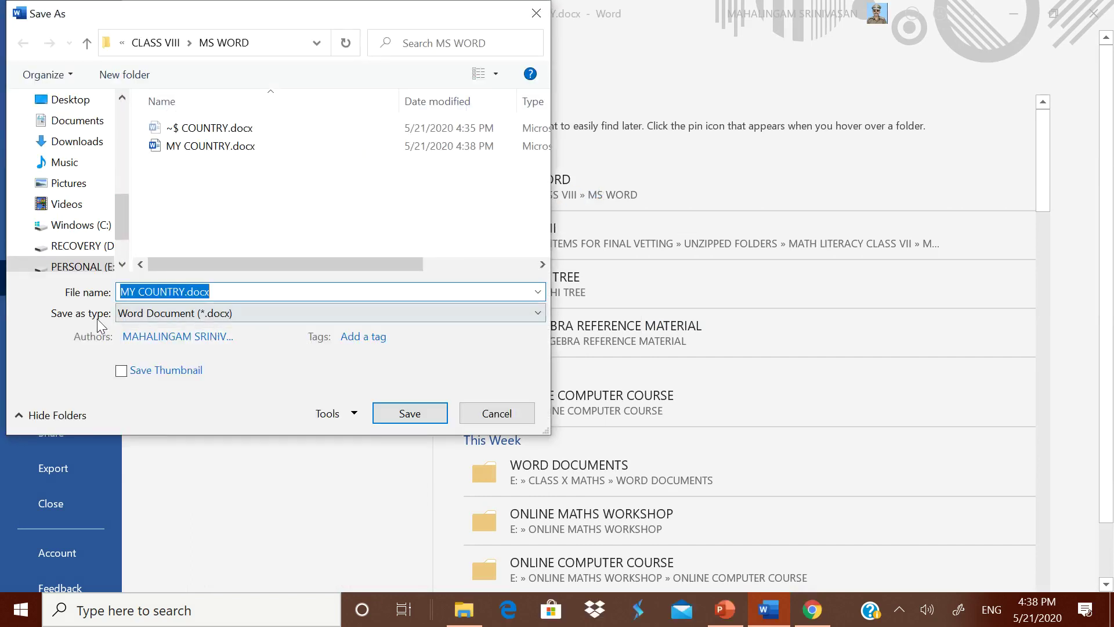
left_click(538, 313)
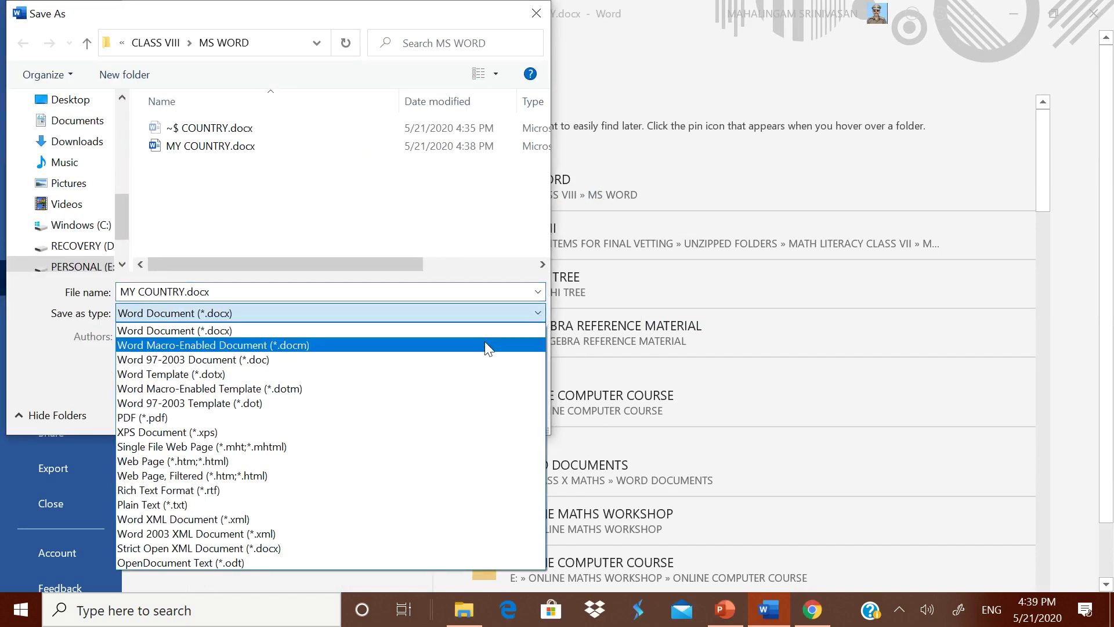
left_click(247, 418)
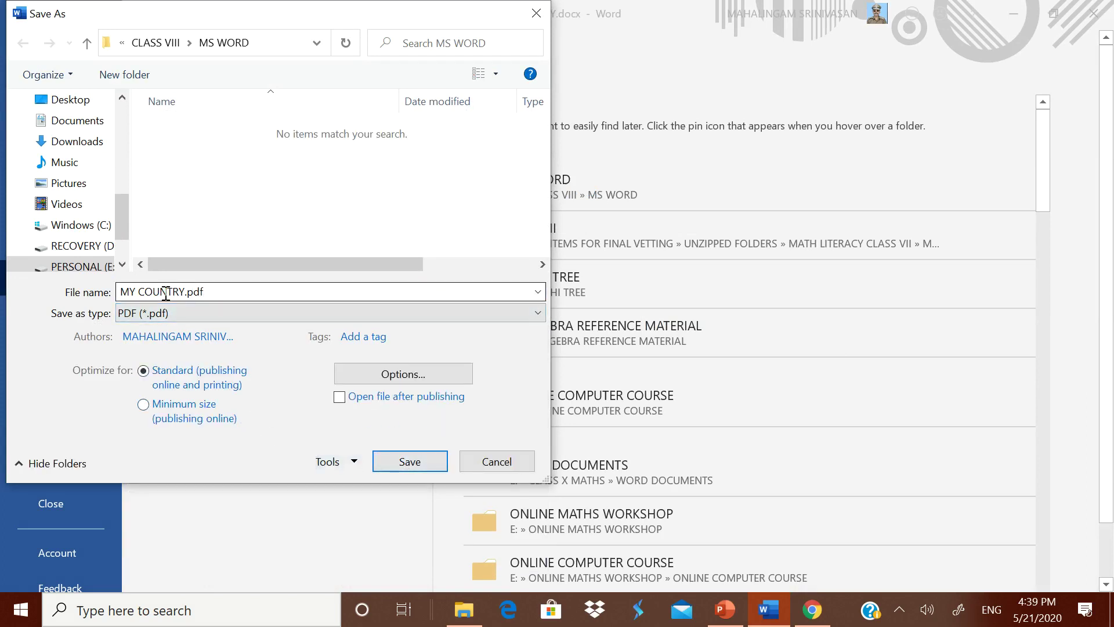
left_click(410, 459)
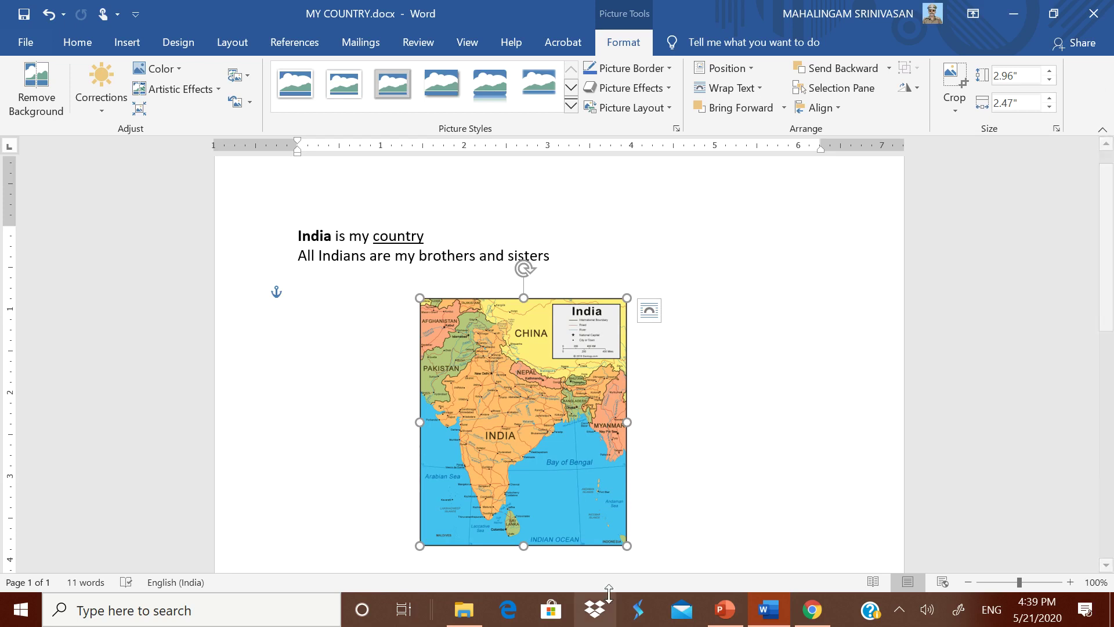
- Open MY COUNTRY.pdf from the MS WORD folder in File Explorer to check it, and close the PDF and the folder window
left_click(464, 609)
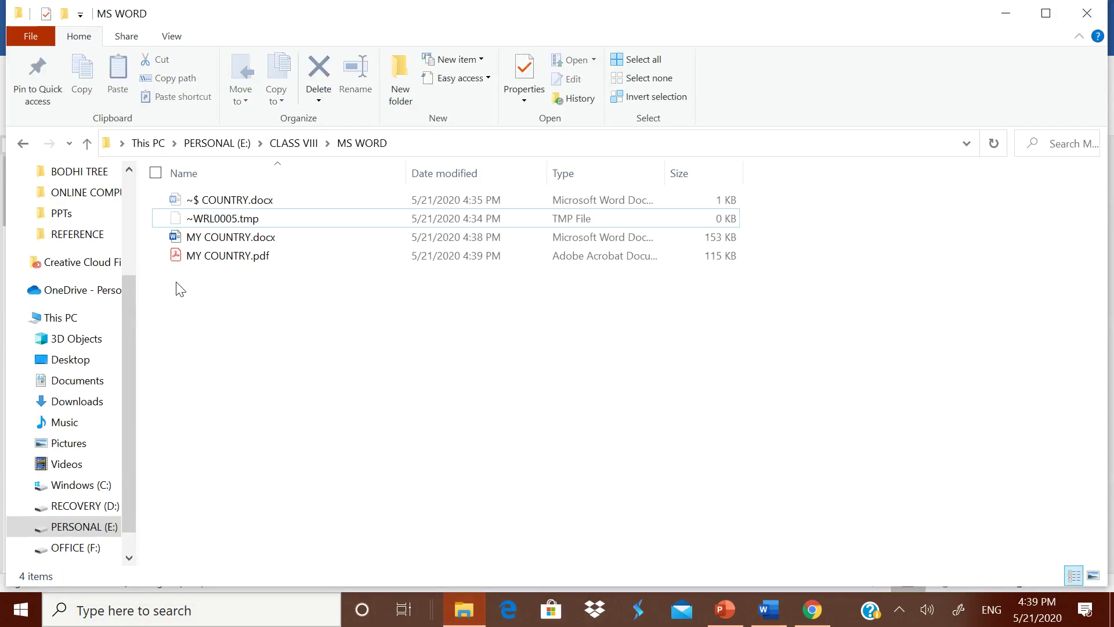
double_click(224, 262)
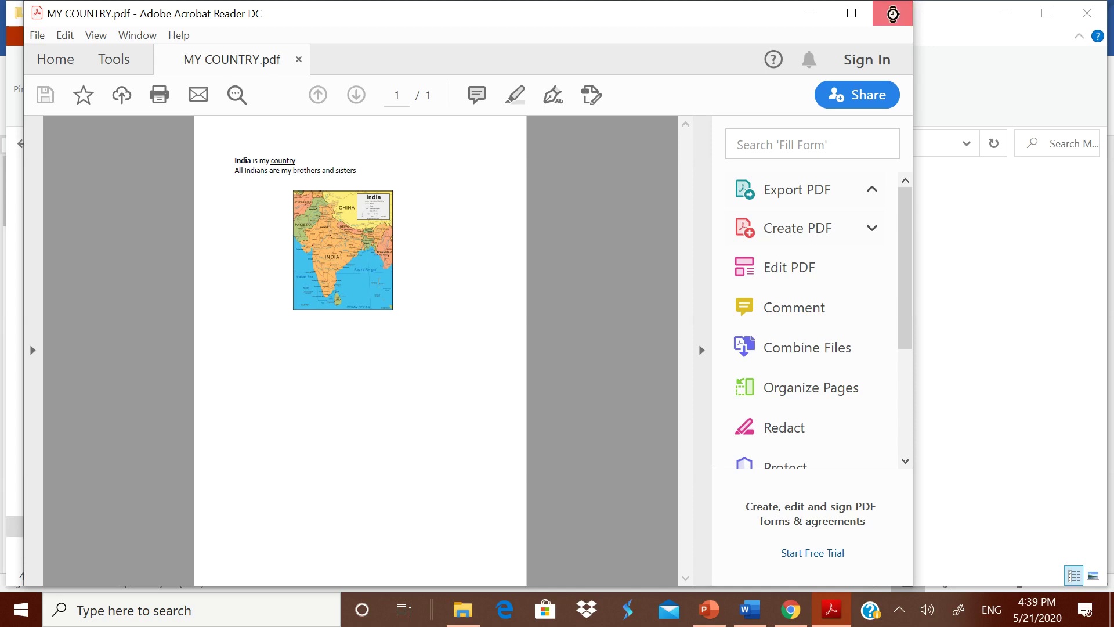
left_click(893, 13)
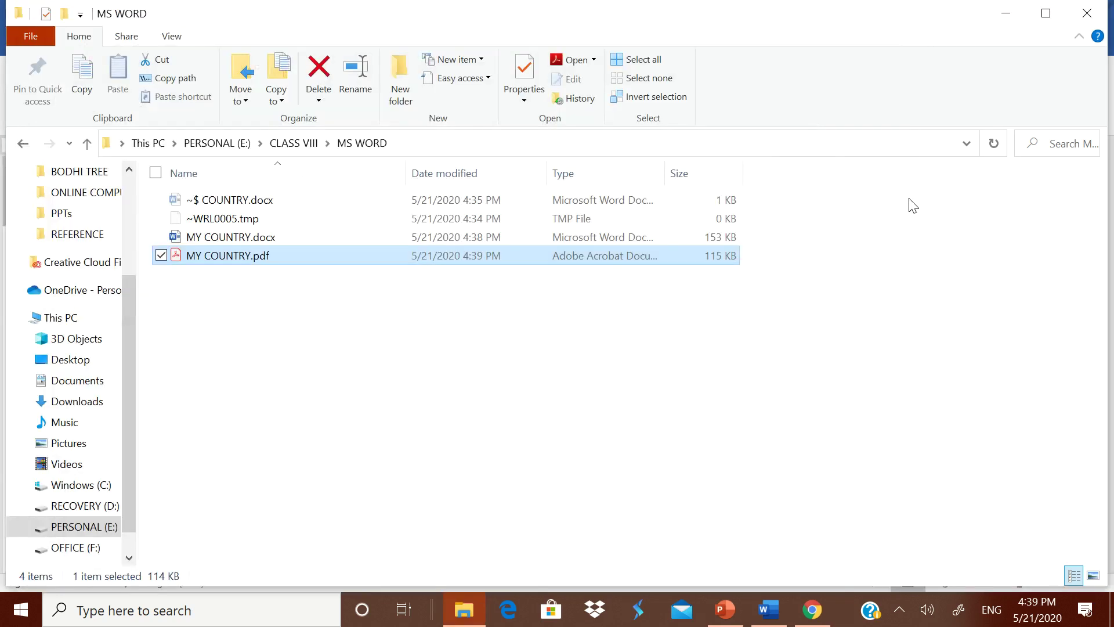
left_click(715, 366)
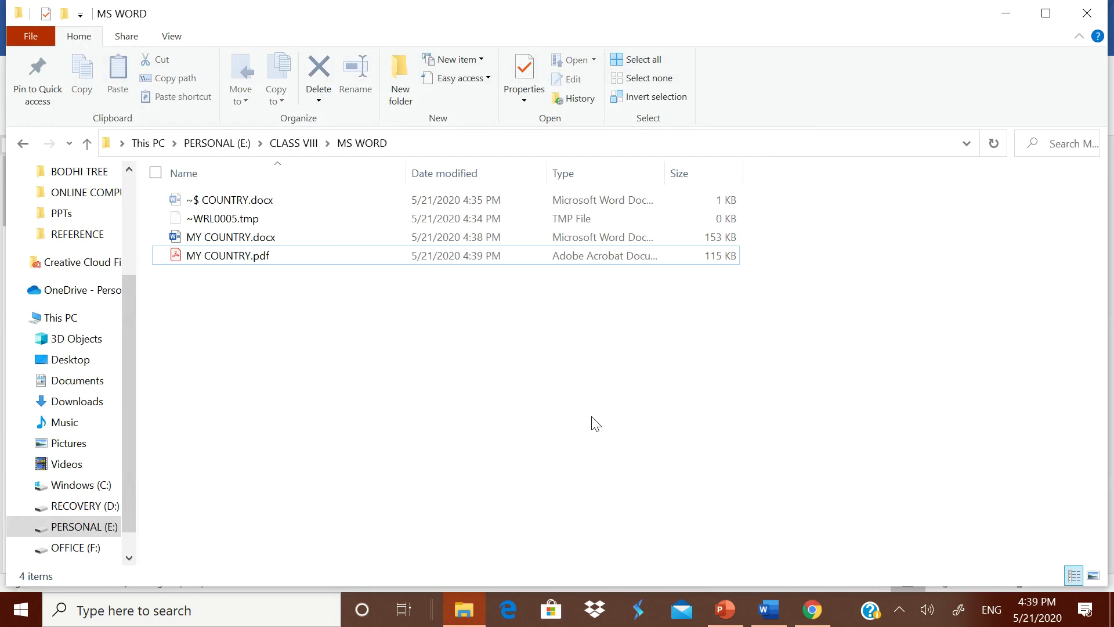
left_click(1087, 13)
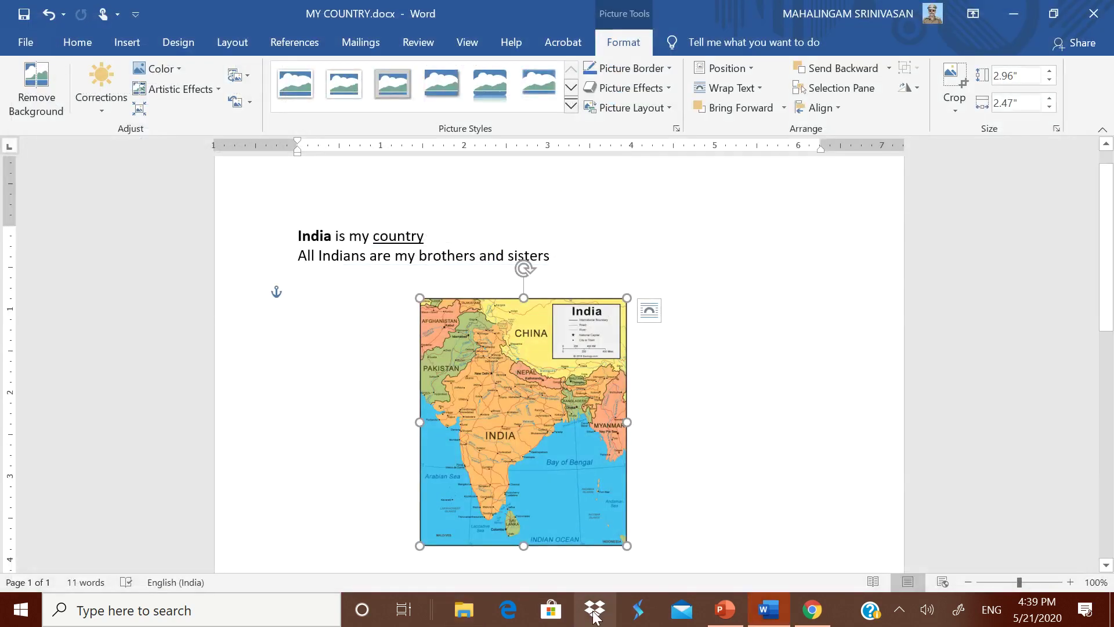
- Switch to PowerPoint and show slide 5, LET US START, of the LET US START_HINDI.pptx presentation
left_click(727, 618)
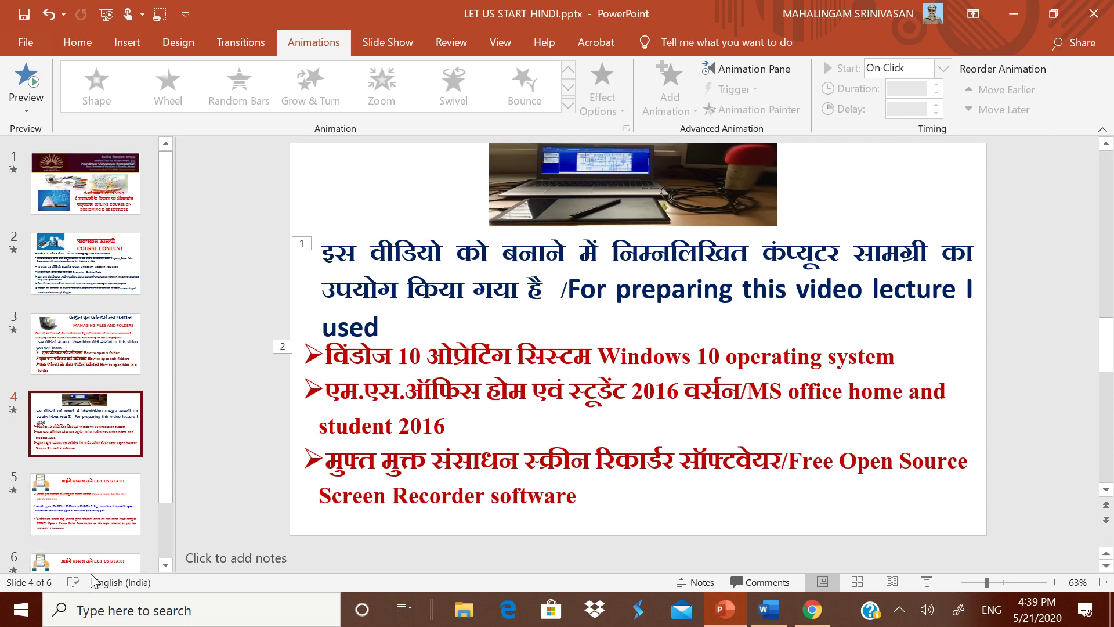
scroll(98, 560, "down", 2)
left_click(102, 432)
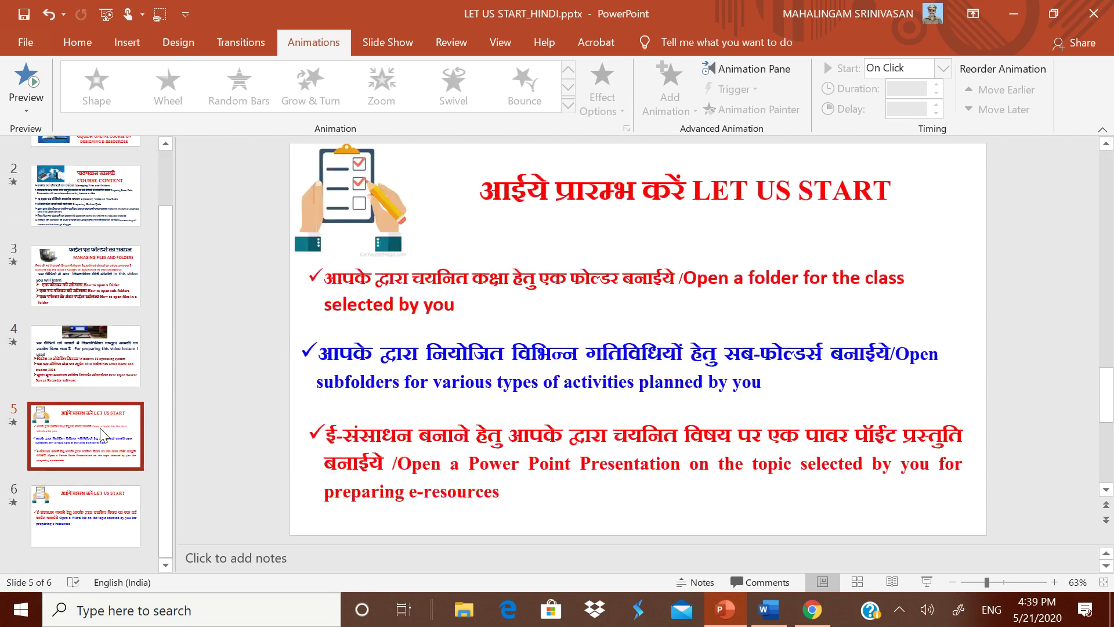